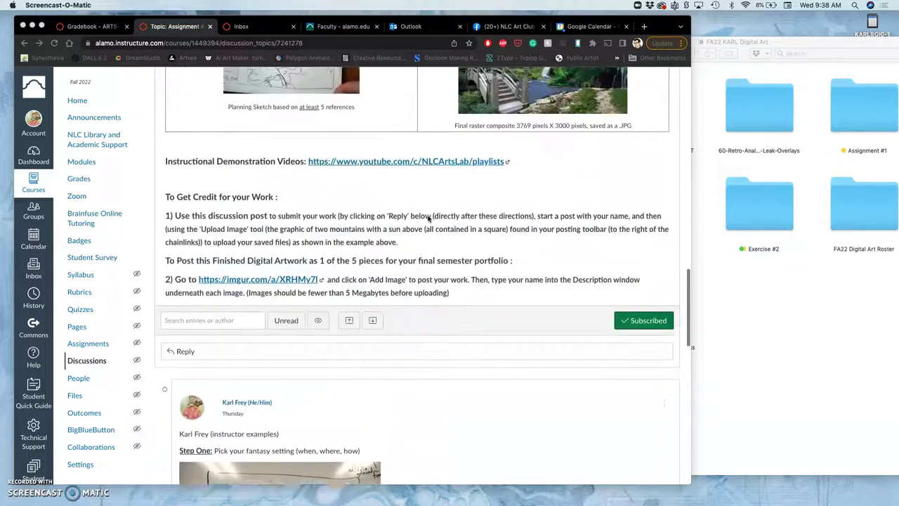
# Step: Scroll through the Canvas assignment discussion page to the Step One example post
pyautogui.scroll(10, 428, 218)
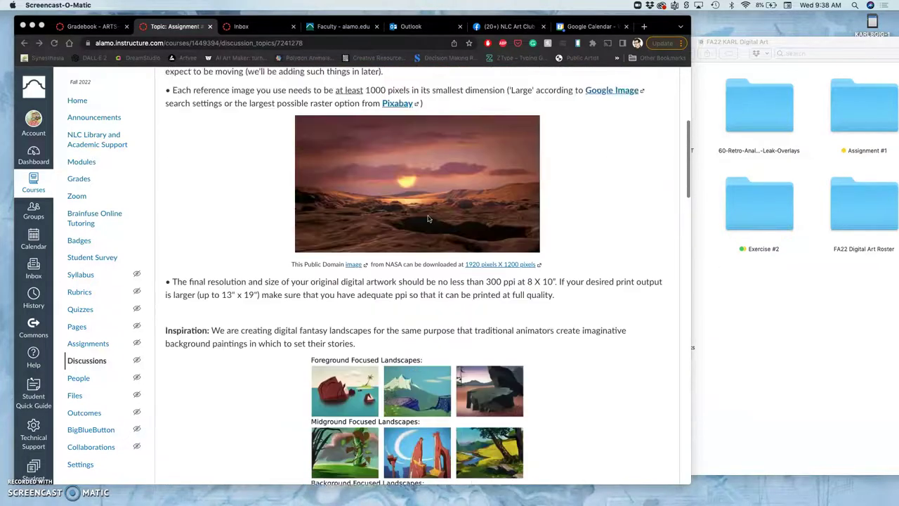
pyautogui.scroll(4, 429, 218)
pyautogui.scroll(-3, 428, 217)
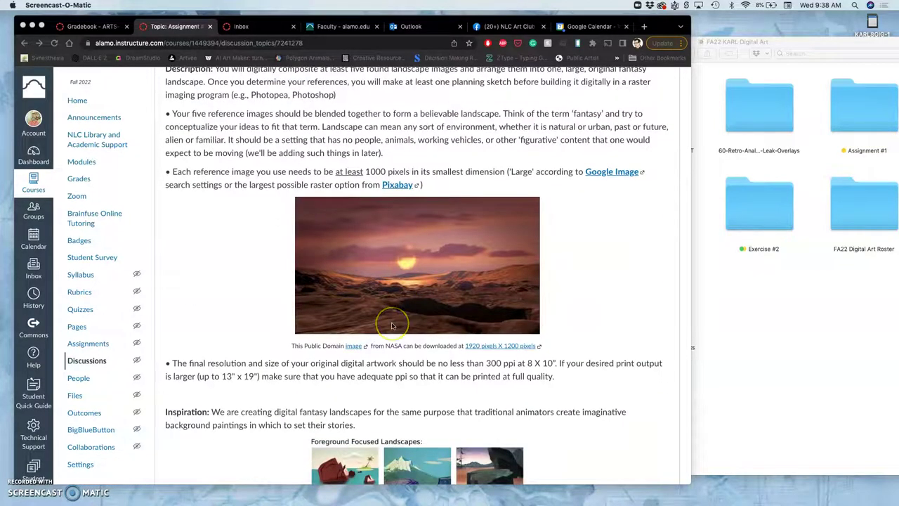
pyautogui.scroll(-10, 392, 325)
pyautogui.scroll(-3, 392, 325)
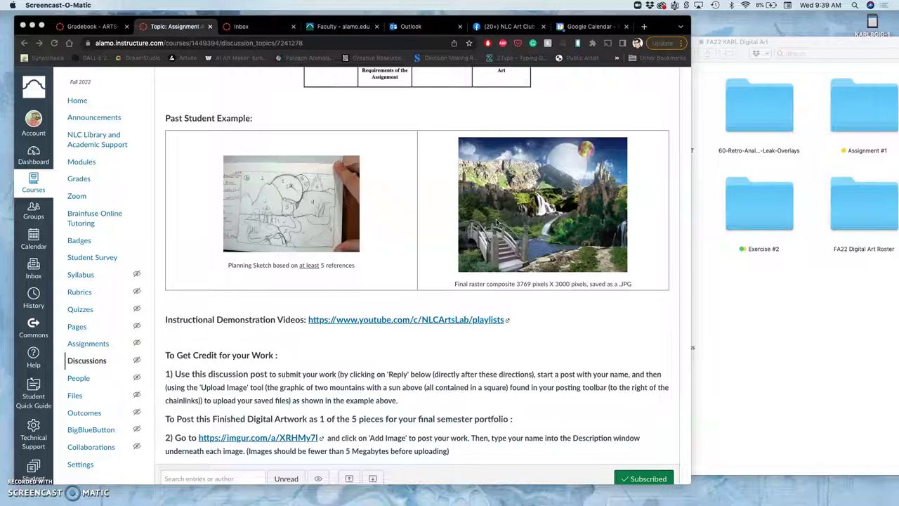
pyautogui.scroll(-10, 496, 222)
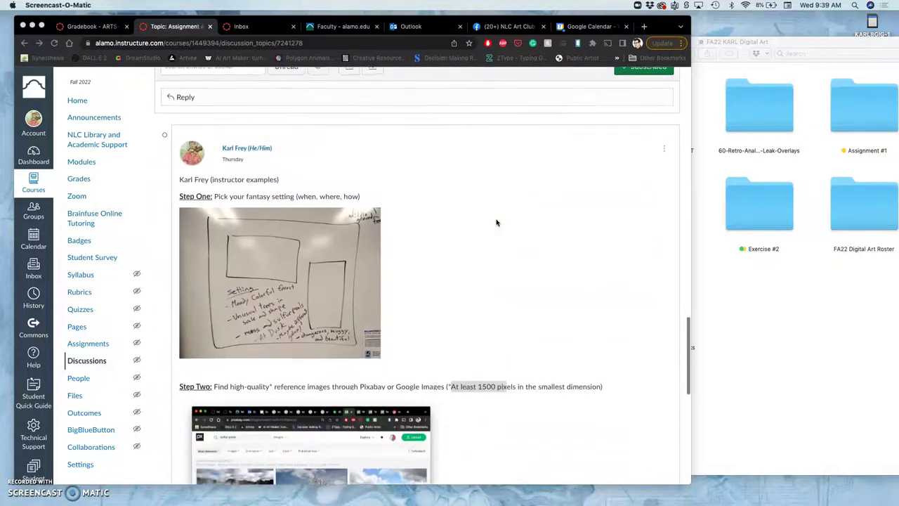
pyautogui.scroll(-1, 496, 223)
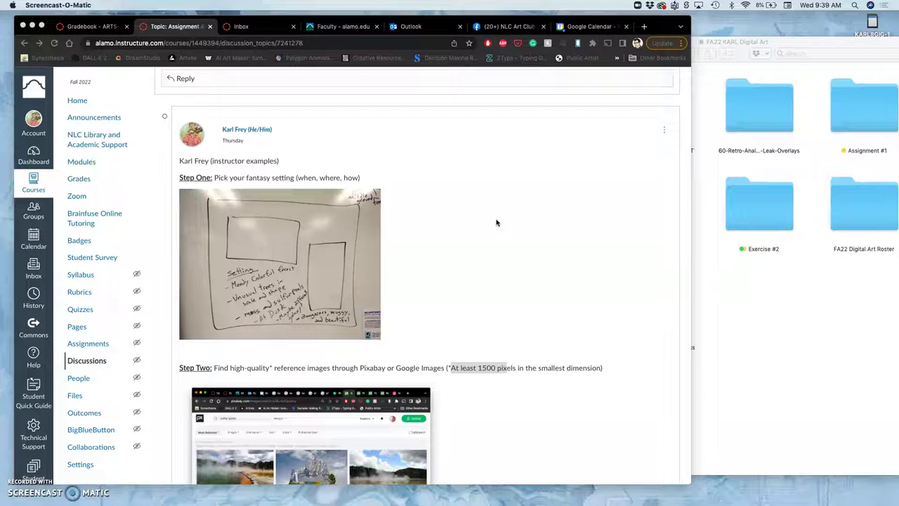
pyautogui.scroll(-3, 495, 223)
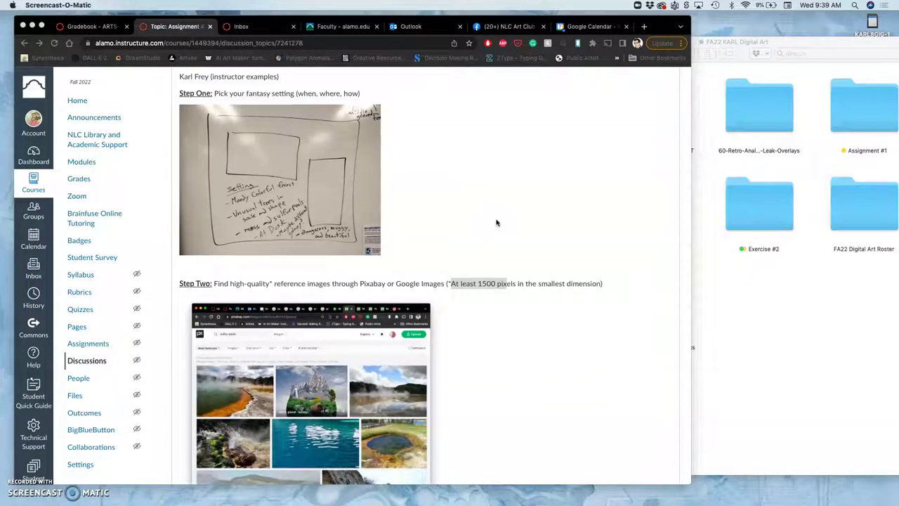
pyautogui.scroll(-1, 496, 223)
pyautogui.scroll(2, 529, 286)
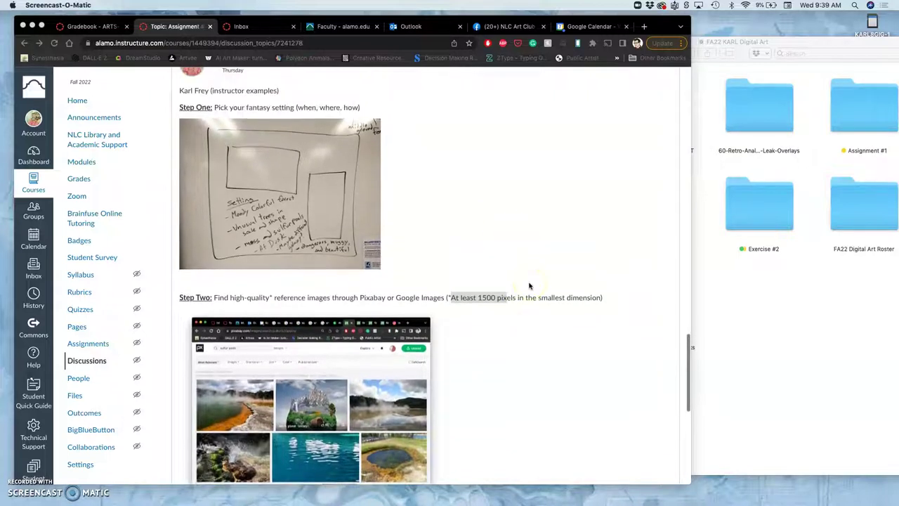
pyautogui.scroll(1, 529, 286)
# Step: Zoom the Canvas discussion page in Chrome to 150% with Cmd+=
pyautogui.click(470, 241)
pyautogui.click(243, 175)
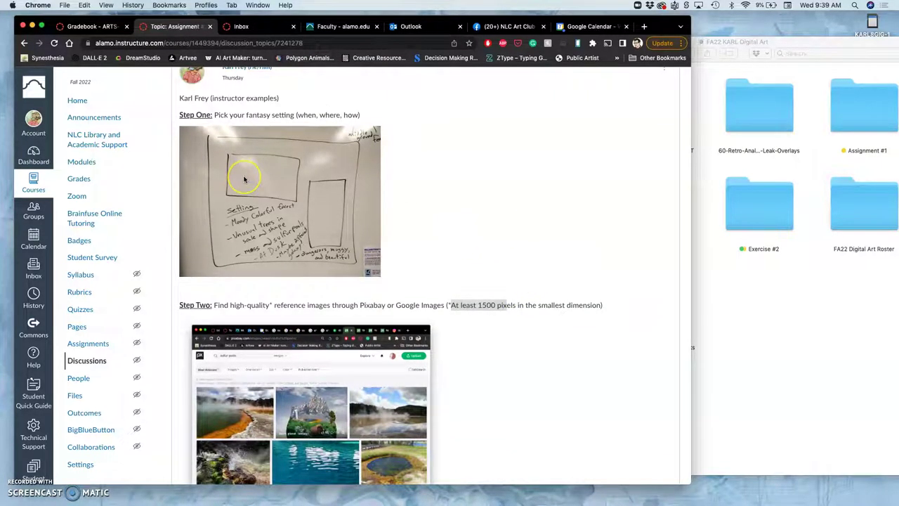
pyautogui.press('super+equal')
pyautogui.press('super+equal')
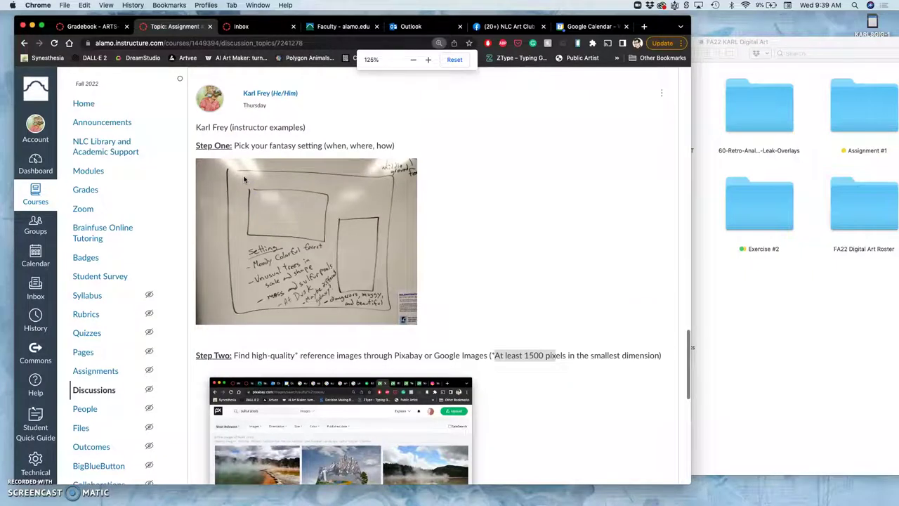
pyautogui.scroll(-3, 244, 179)
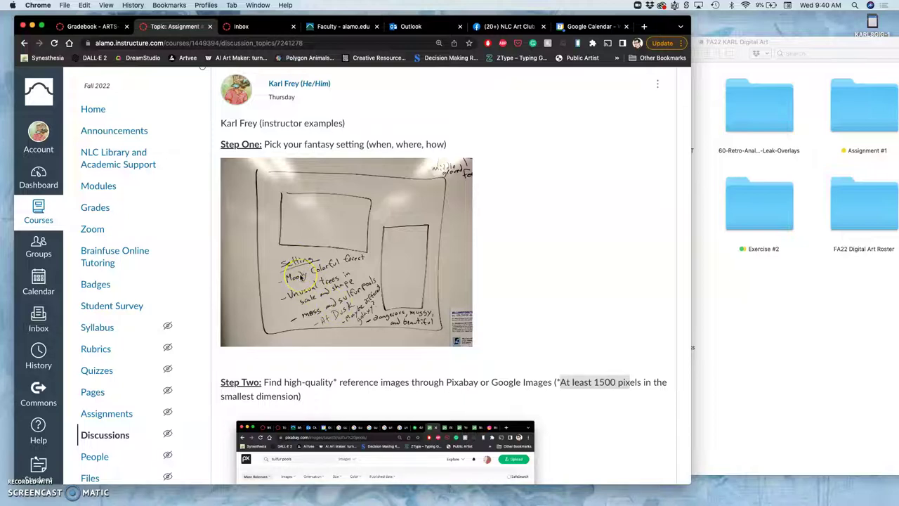
pyautogui.press('super+equal')
pyautogui.press('super+equal')
pyautogui.scroll(-3, 300, 277)
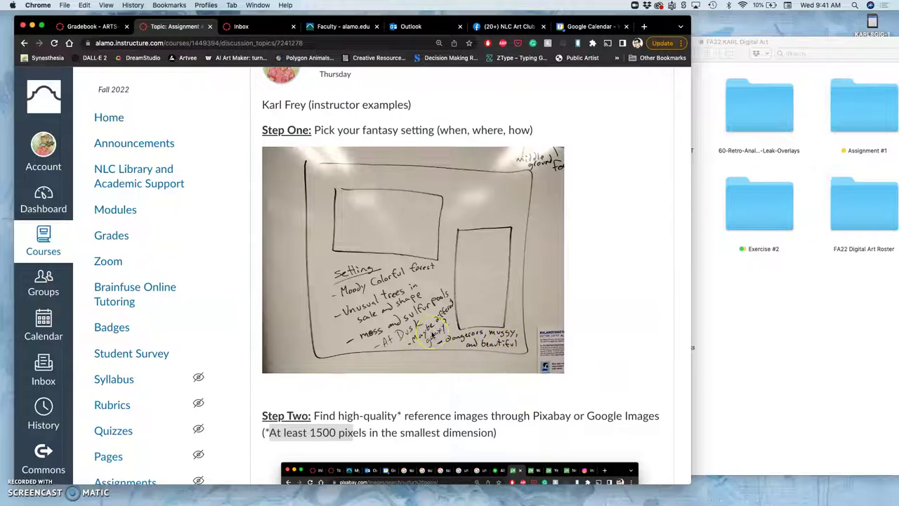
# Step: Highlight the 'At least 1500 pixels' requirement on the assignment page
pyautogui.click(600, 359)
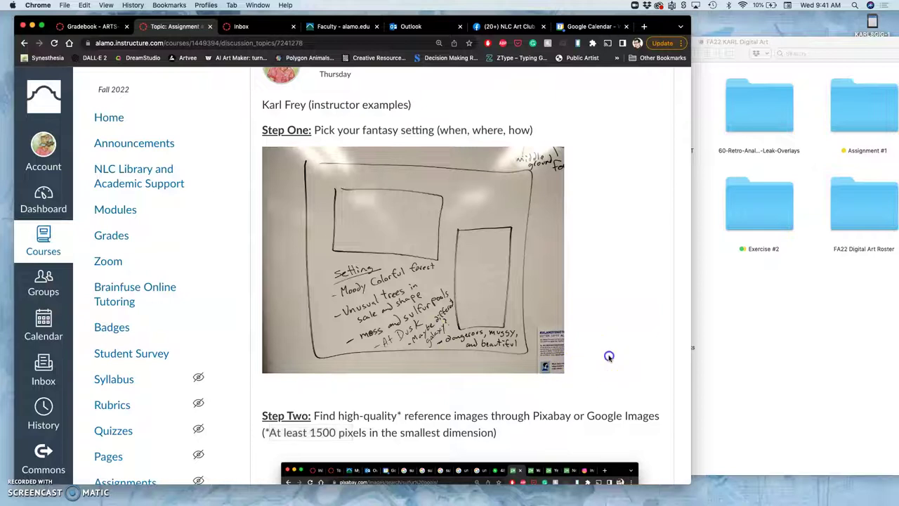
pyautogui.scroll(-3, 494, 390)
pyautogui.scroll(-3, 495, 394)
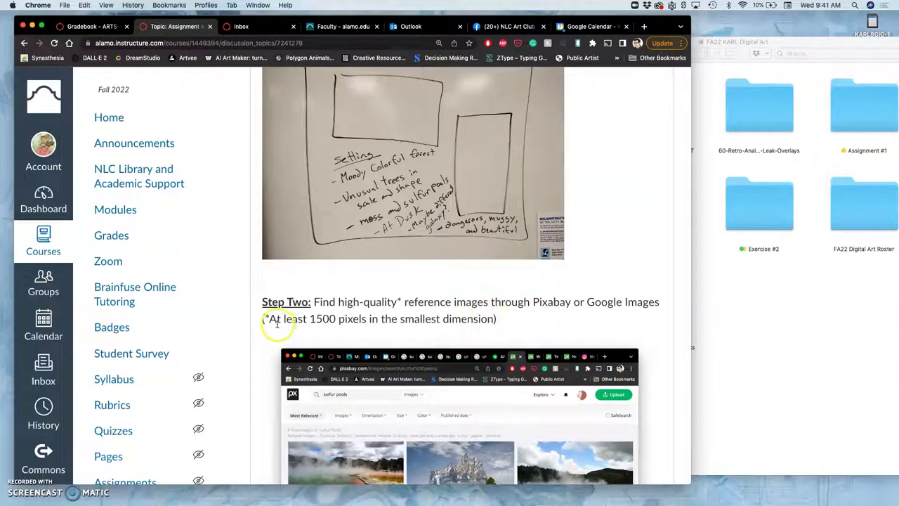
pyautogui.moveTo(268, 319); pyautogui.dragTo(495, 318)
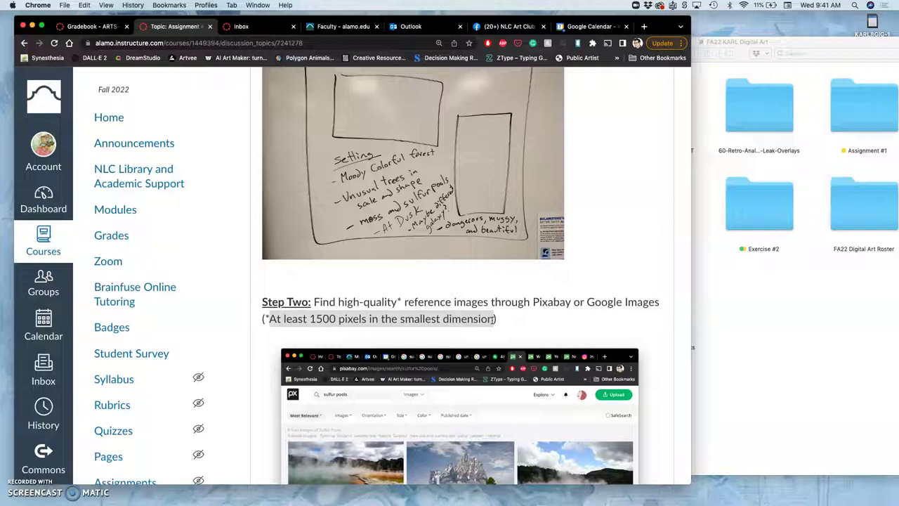
pyautogui.click(408, 321)
# Step: Save a copy of the NASA sunset reference image from its context menu
pyautogui.scroll(20, 408, 321)
pyautogui.scroll(-1, 408, 320)
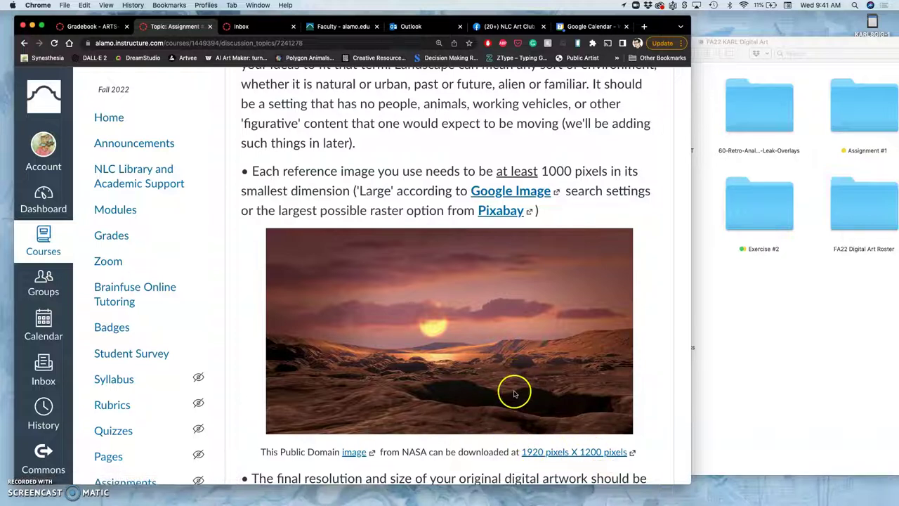
pyautogui.scroll(-2, 516, 387)
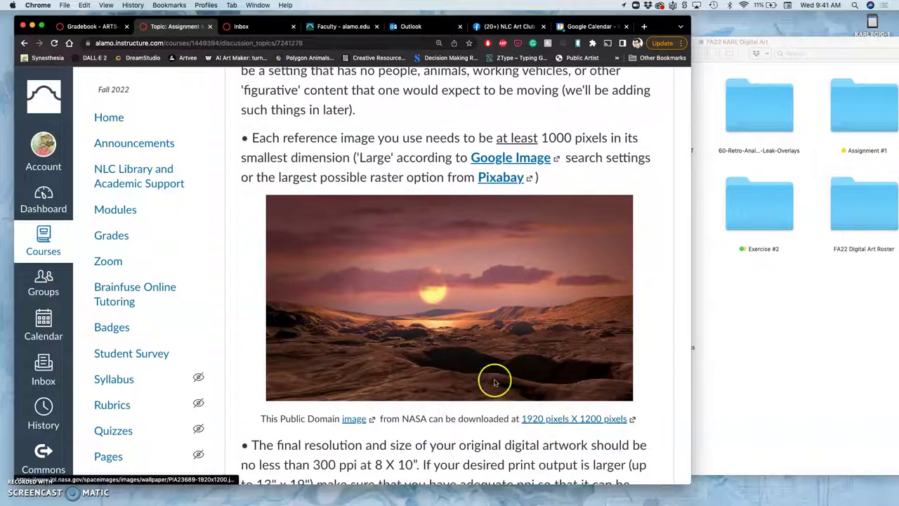
pyautogui.rightClick(469, 341)
pyautogui.click(483, 344)
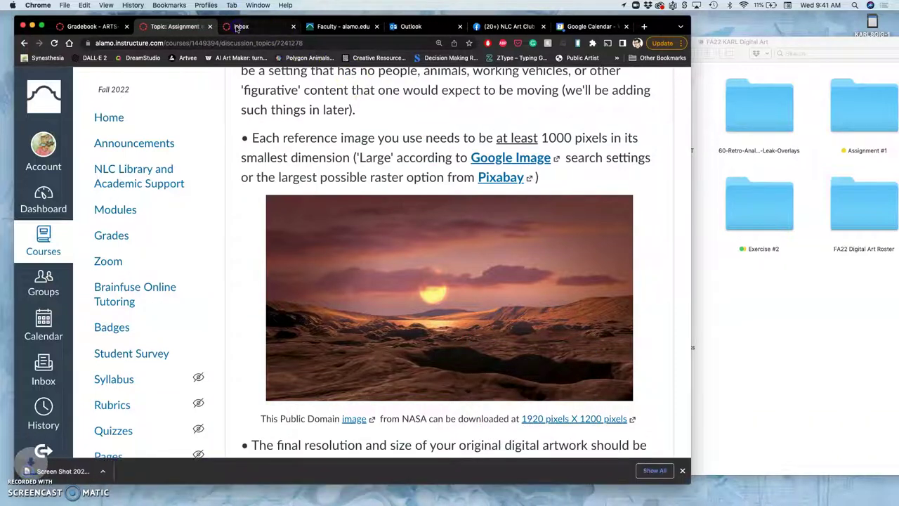
# Step: Open the downloaded sunset screenshot from Downloads in Preview and maximize the window
pyautogui.click(70, 477)
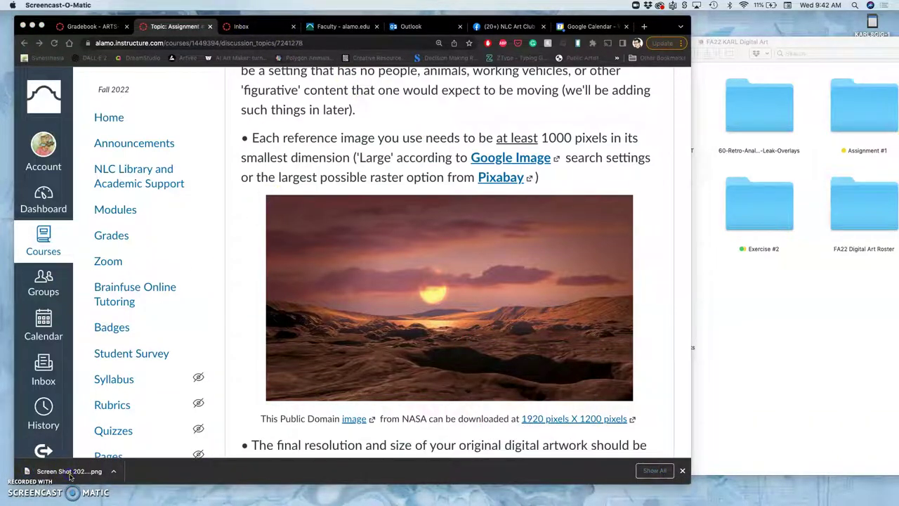
pyautogui.moveTo(3, 456)
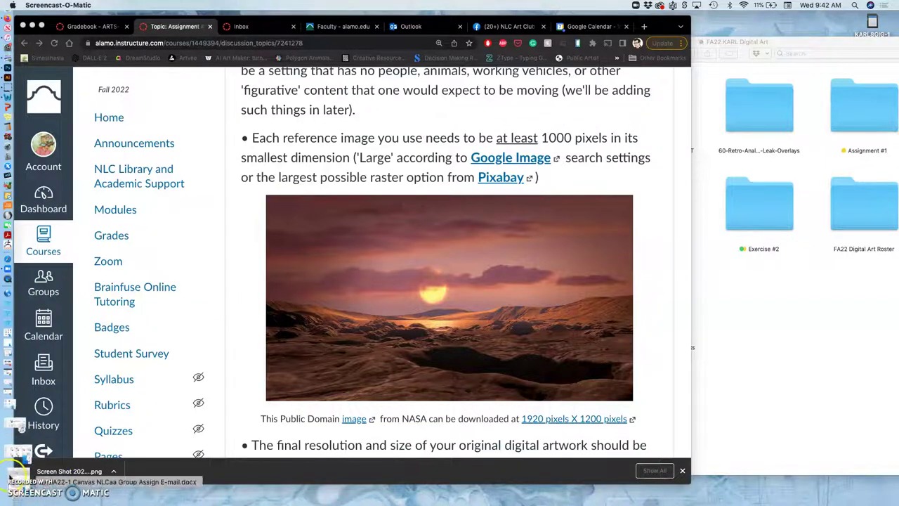
pyautogui.click(16, 363)
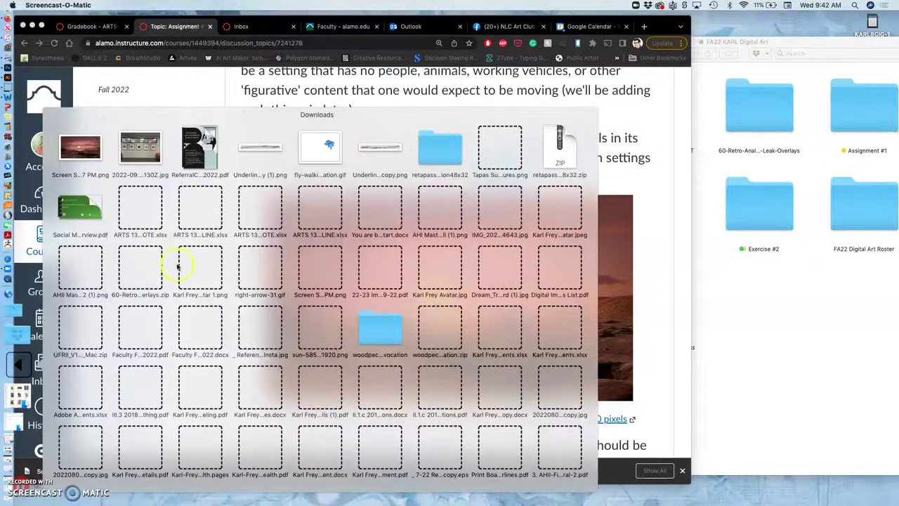
pyautogui.click(84, 155)
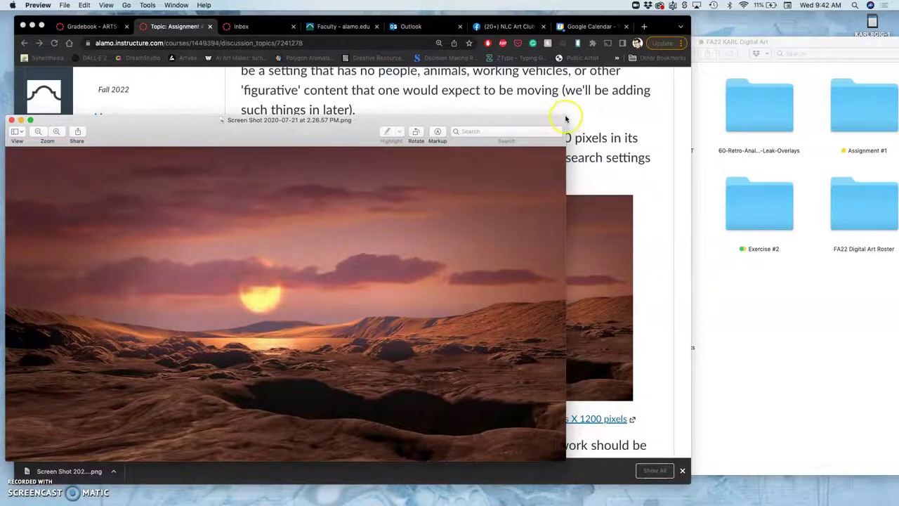
pyautogui.doubleClick(564, 120)
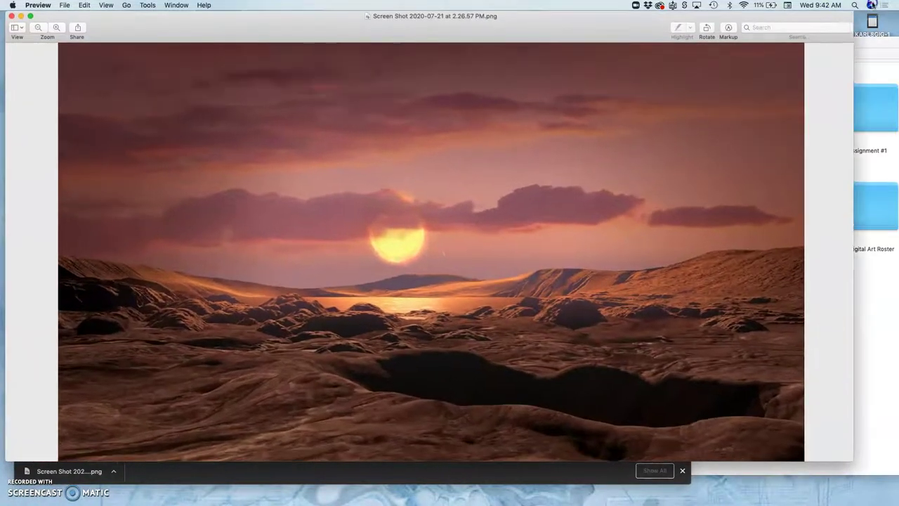
# Step: Show the image at actual size, zoom in on detail, then zoom out to the whole landscape
pyautogui.click(107, 6)
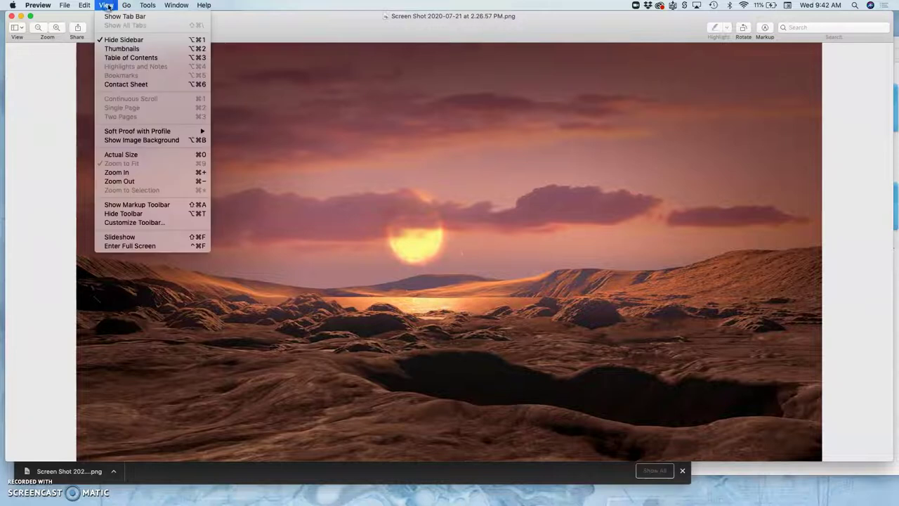
pyautogui.click(120, 155)
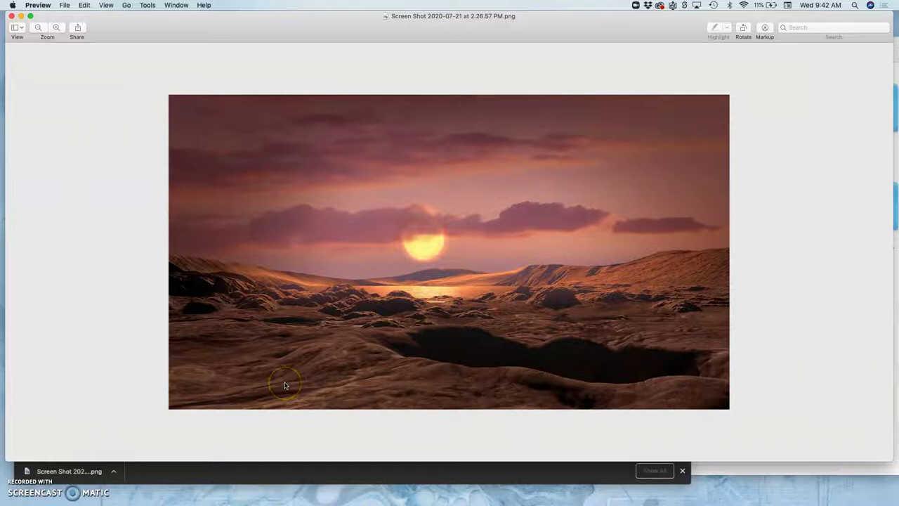
pyautogui.press('super+equal')
pyautogui.press('super+equal')
pyautogui.press('super+equal')
pyautogui.press('super+equal')
pyautogui.scroll(-3, 285, 383)
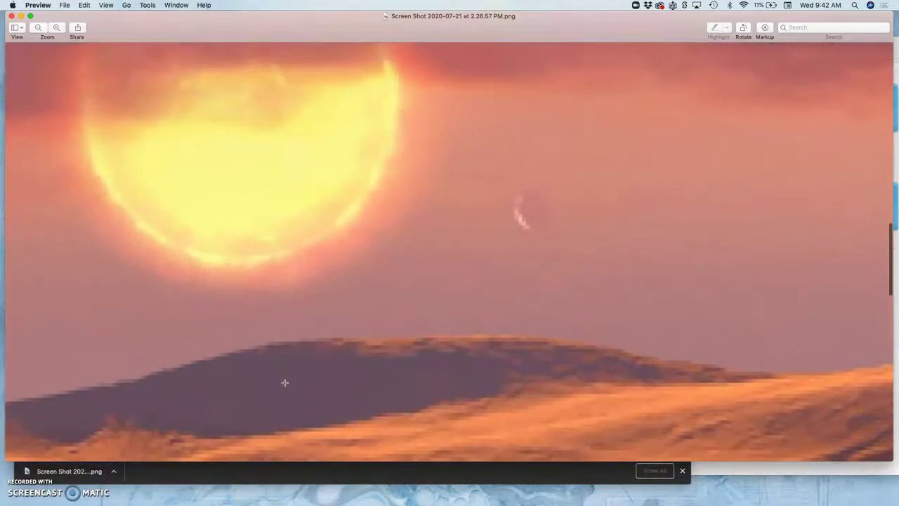
pyautogui.scroll(-10, 527, 237)
pyautogui.press('super+minus')
pyautogui.press('super+minus')
pyautogui.press('super+minus')
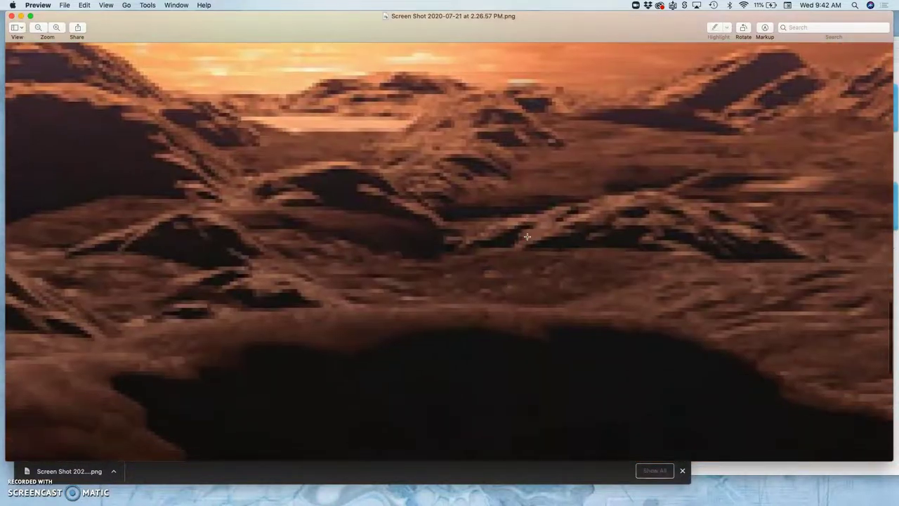
pyautogui.press('super+minus')
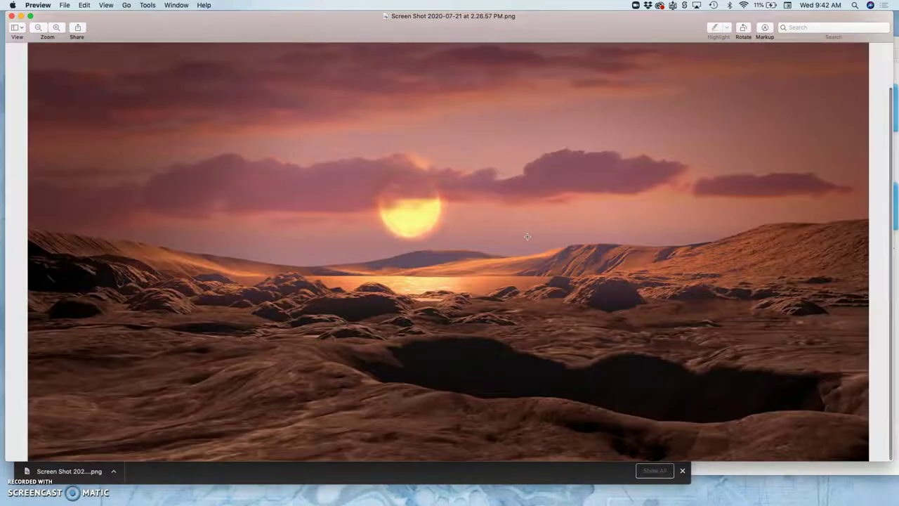
pyautogui.click(589, 266)
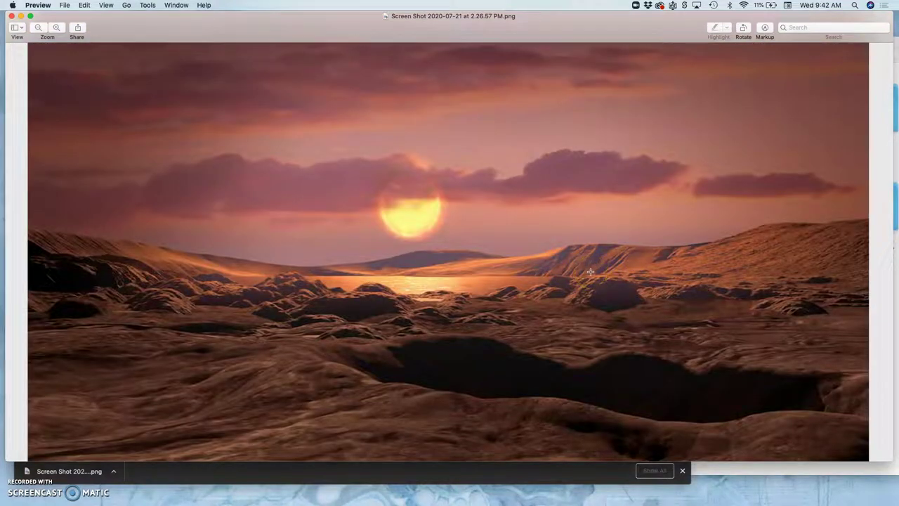
pyautogui.click(491, 271)
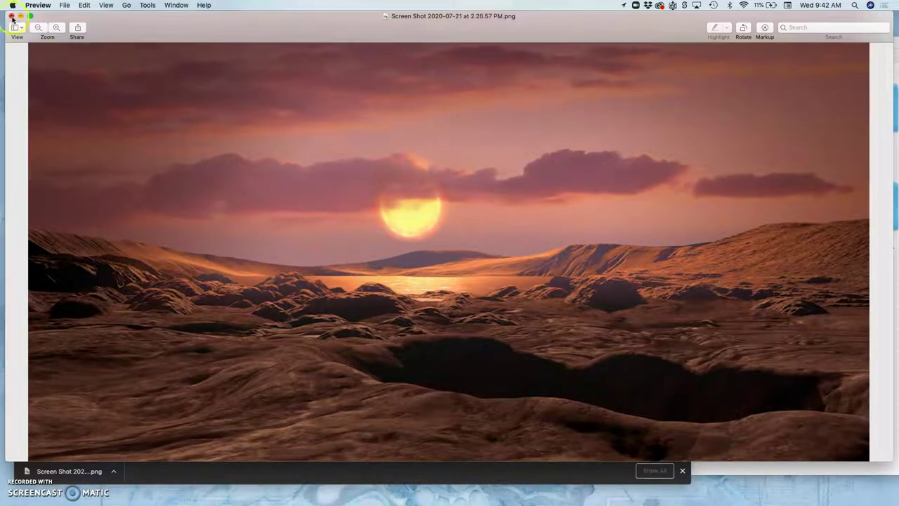
pyautogui.scroll(1, 176, 127)
pyautogui.scroll(-1, 176, 126)
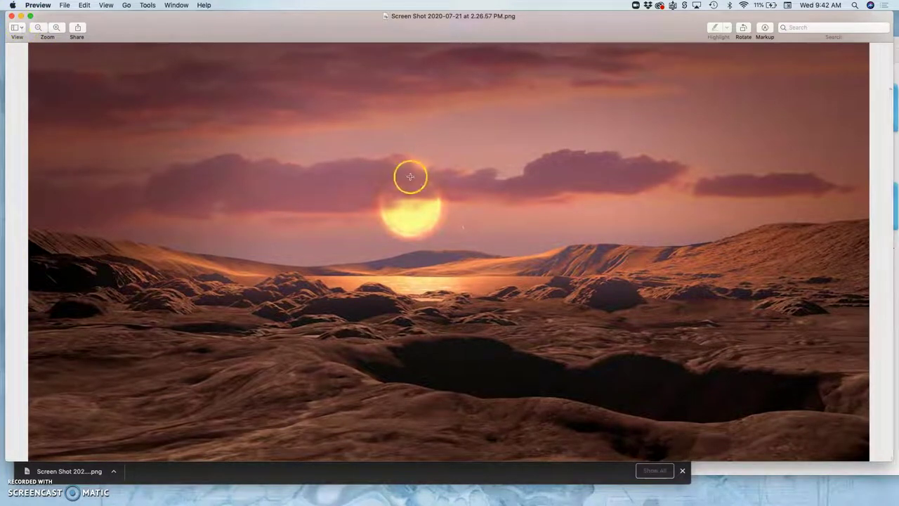
pyautogui.scroll(-2, 524, 244)
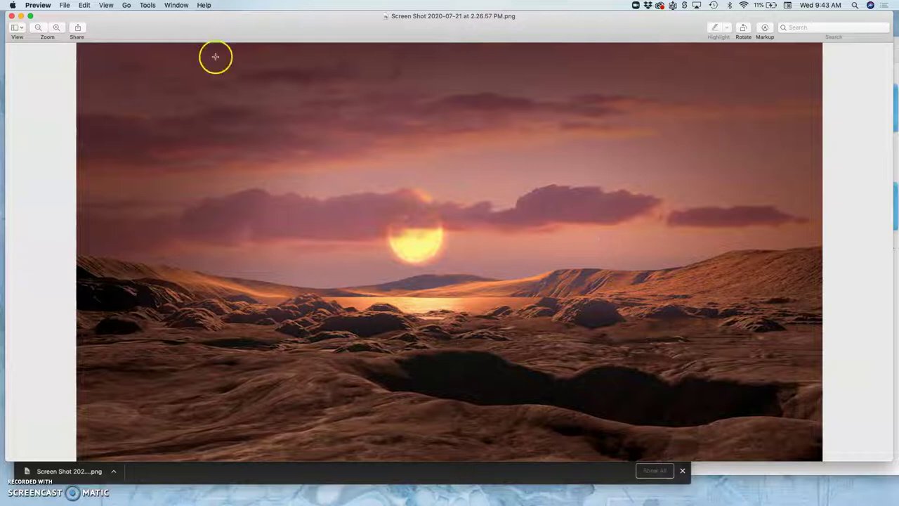
# Step: Close the Preview window and scroll the Canvas page to Step Two's reference-image instructions
pyautogui.click(12, 16)
pyautogui.scroll(-10, 417, 225)
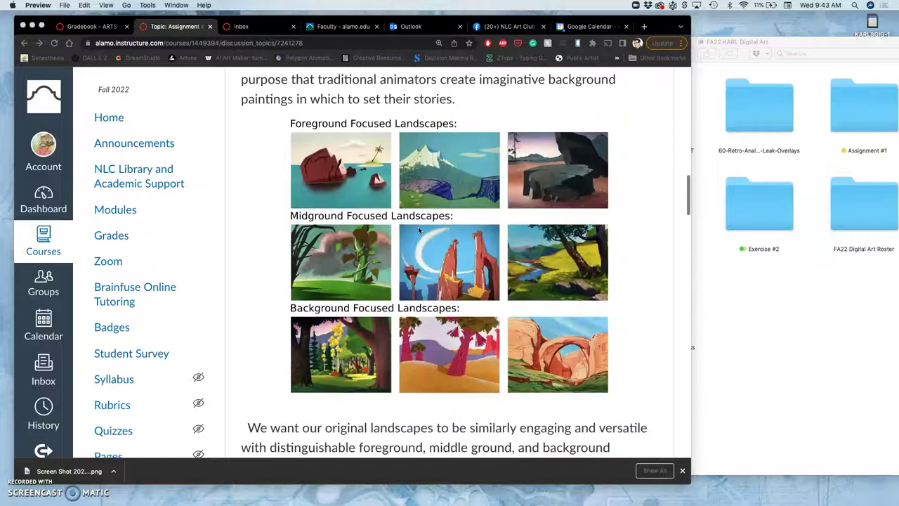
pyautogui.scroll(-2, 419, 230)
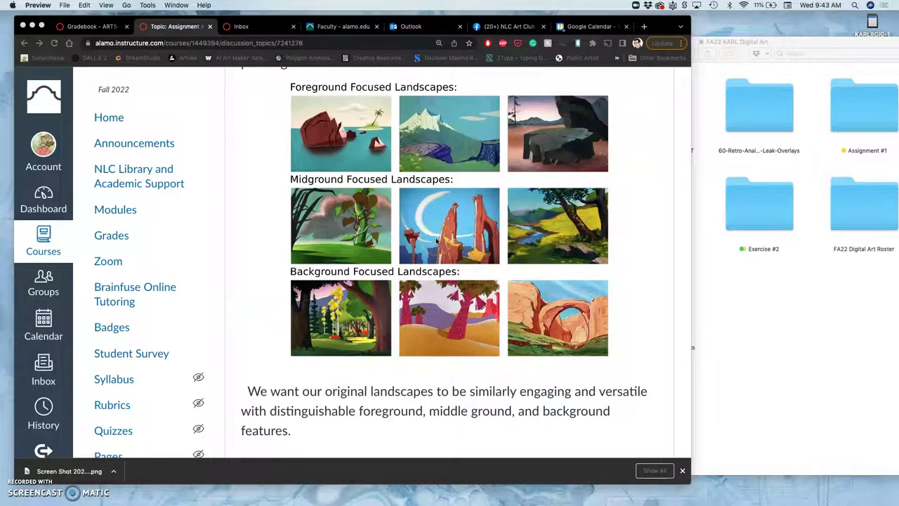
pyautogui.scroll(2, 437, 241)
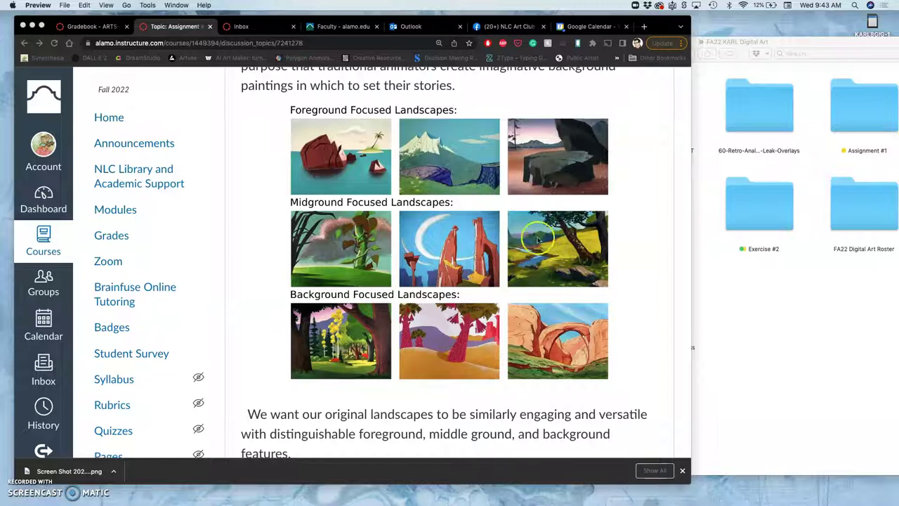
pyautogui.scroll(-1, 501, 330)
pyautogui.scroll(1, 501, 330)
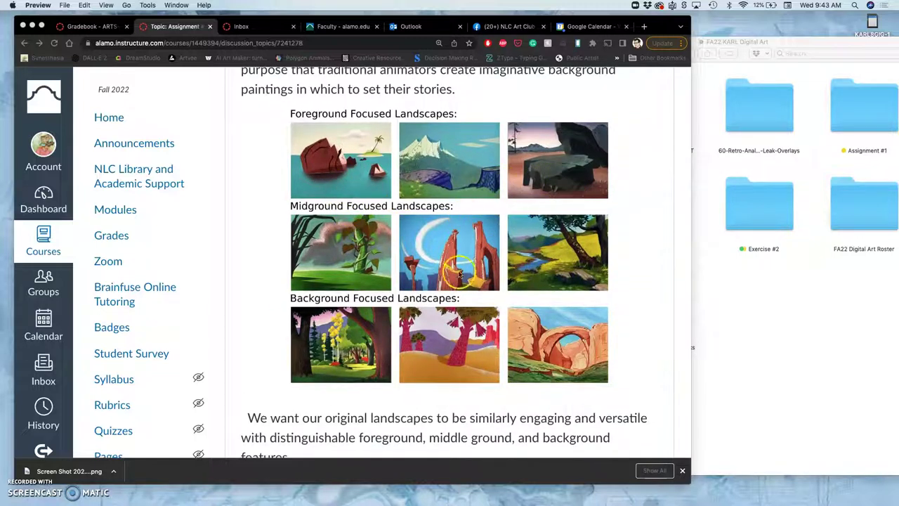
pyautogui.scroll(-9, 540, 360)
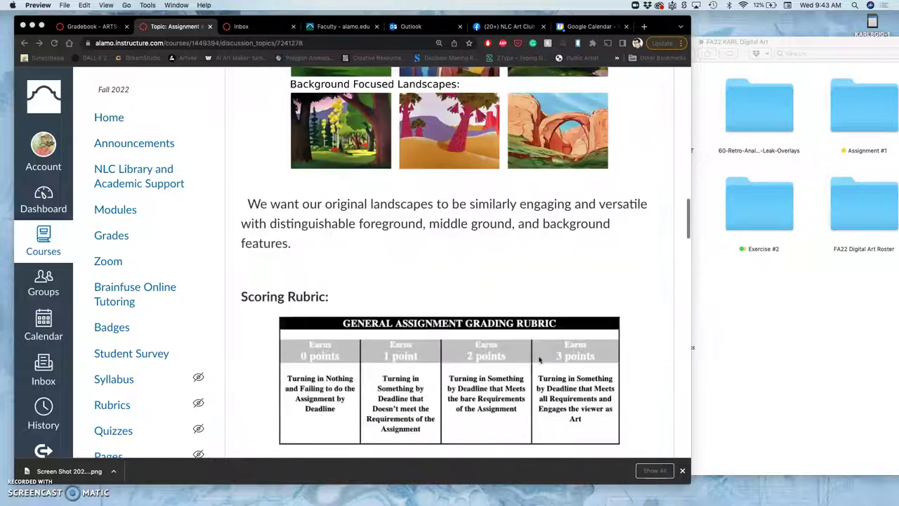
pyautogui.scroll(8, 540, 360)
pyautogui.scroll(2, 540, 359)
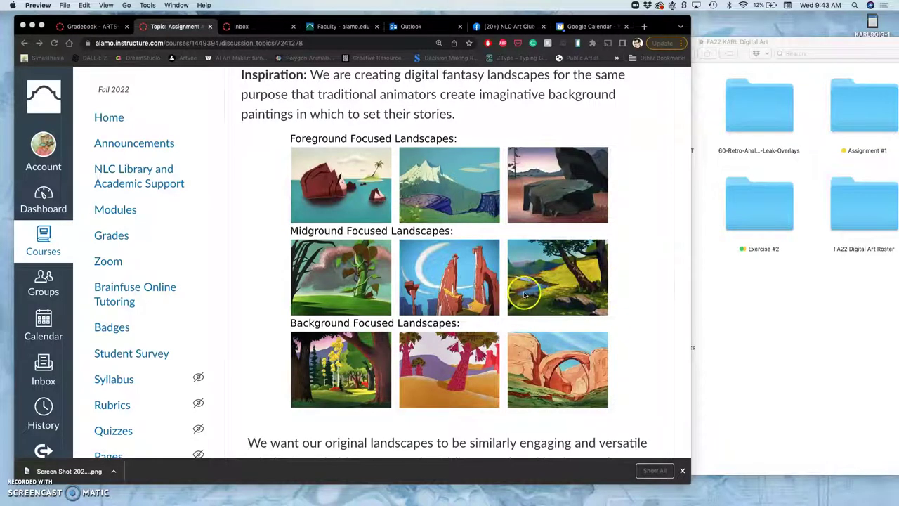
pyautogui.scroll(-10, 521, 295)
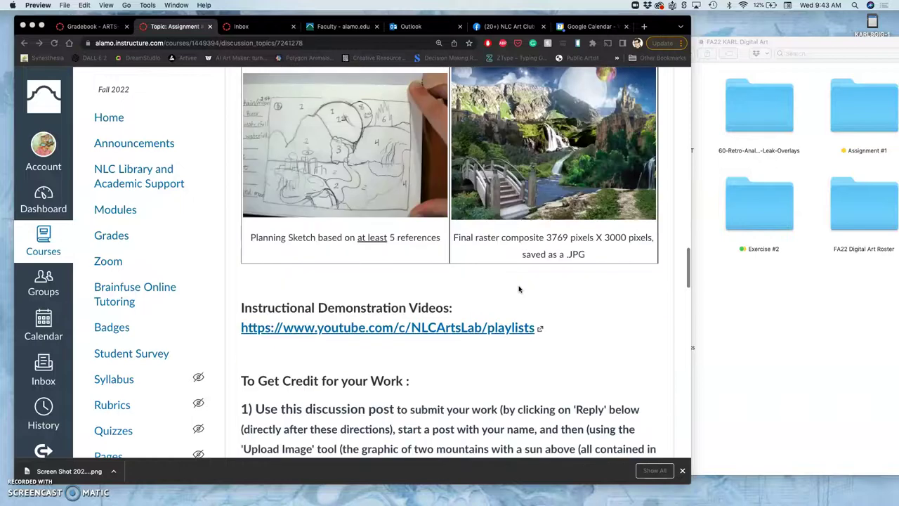
pyautogui.scroll(1, 491, 281)
pyautogui.scroll(-10, 462, 275)
pyautogui.scroll(-5, 460, 275)
pyautogui.scroll(2, 376, 101)
# Step: In a new tab, go to pixabay.com and search for 'moss forest'
pyautogui.click(644, 27)
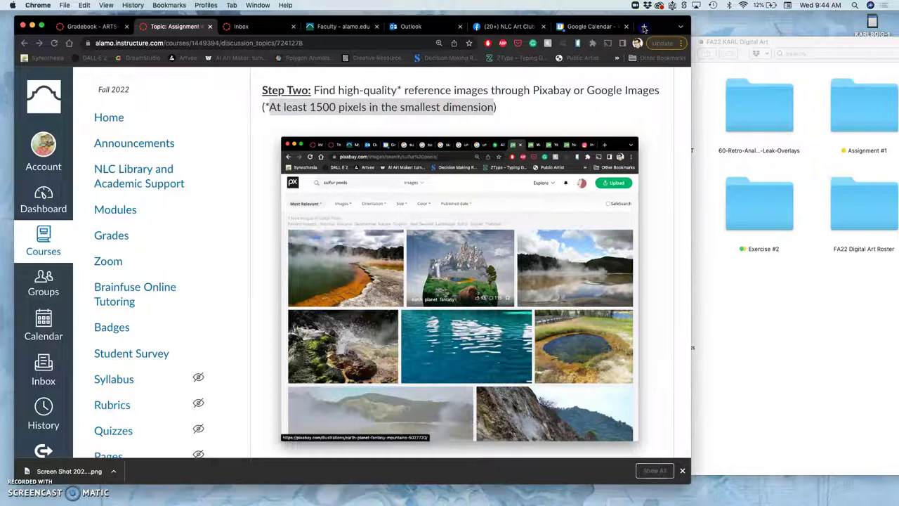
pyautogui.write('pixabay.com')
pyautogui.press('Return')
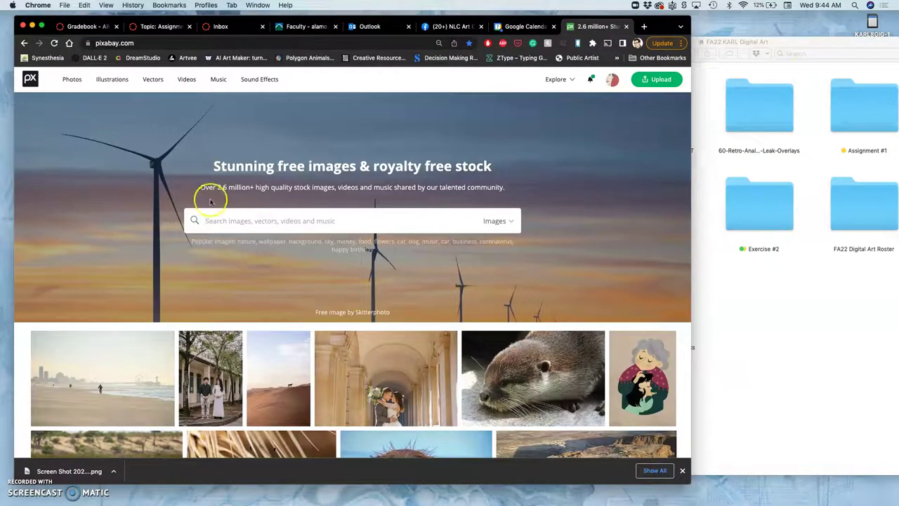
pyautogui.click(212, 221)
pyautogui.write('moss')
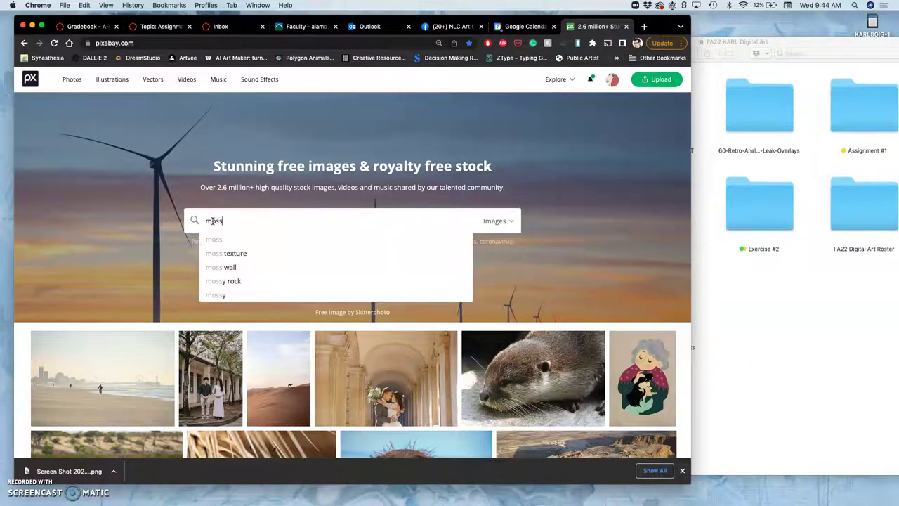
pyautogui.write(' forest')
pyautogui.press('Return')
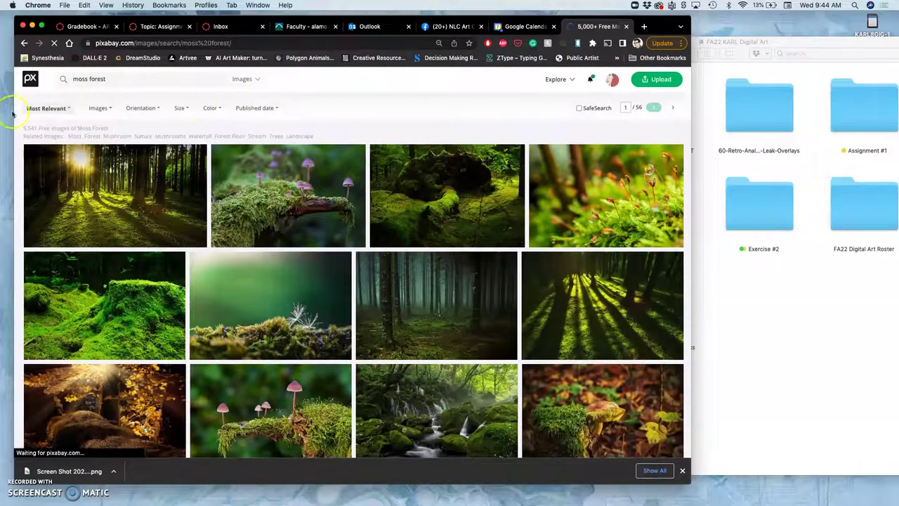
# Step: Open the mossy vegetation photo from the results in a new tab
pyautogui.scroll(-15, 401, 237)
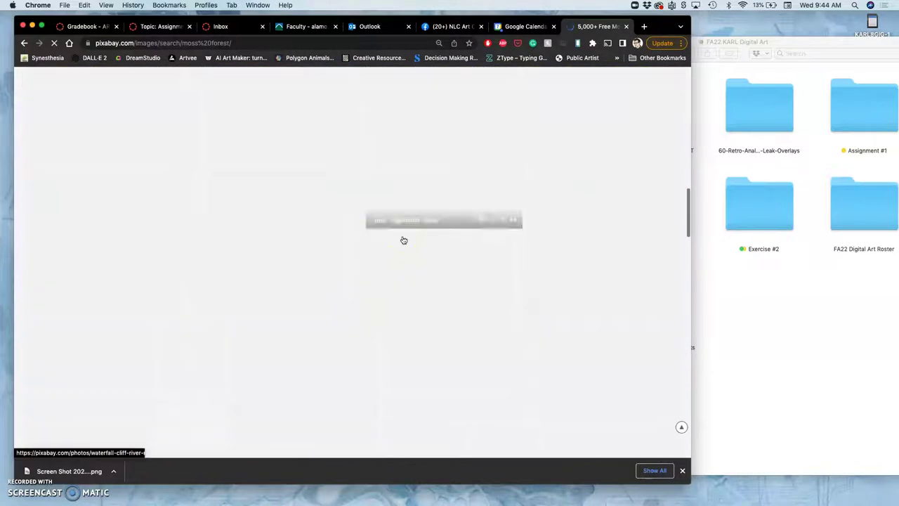
pyautogui.scroll(-3, 403, 241)
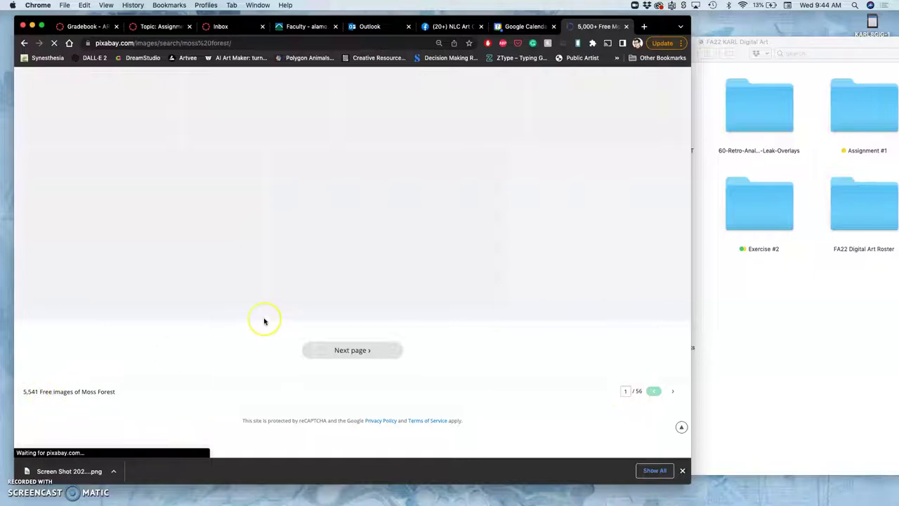
pyautogui.scroll(10, 264, 320)
pyautogui.scroll(10, 264, 321)
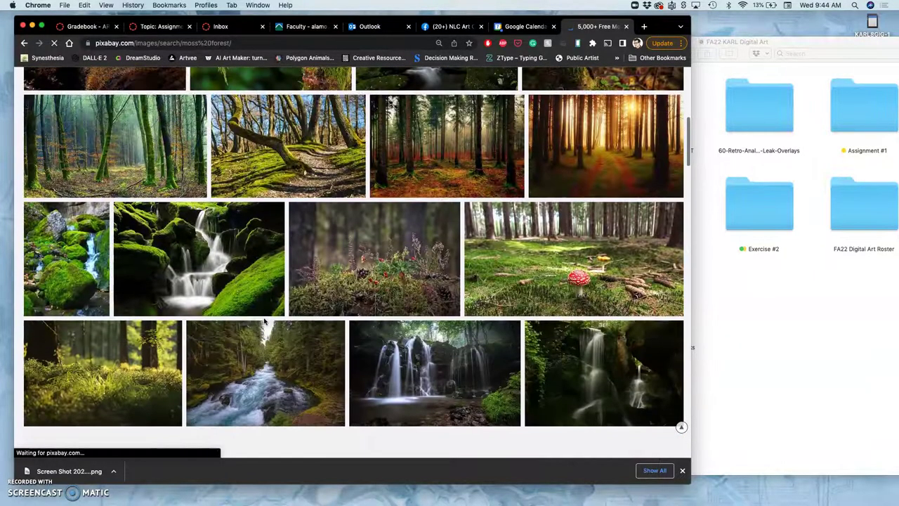
pyautogui.scroll(5, 264, 321)
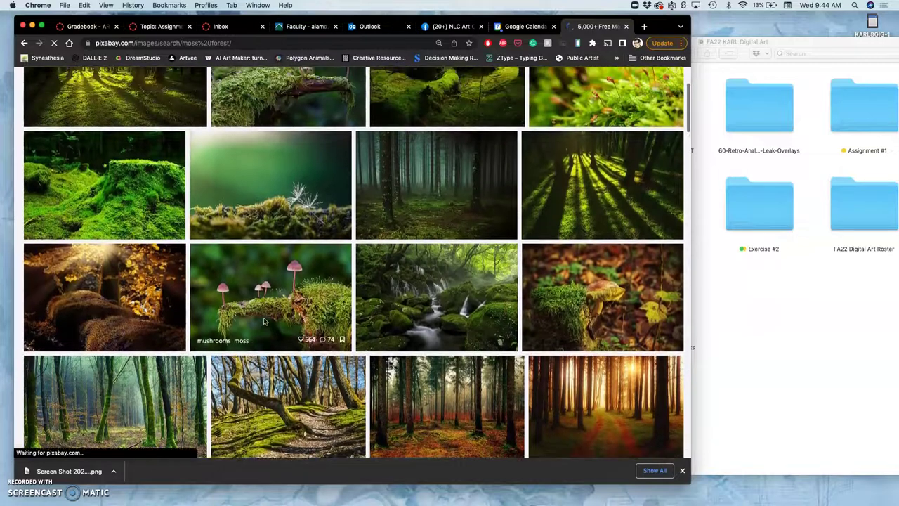
pyautogui.scroll(3, 443, 329)
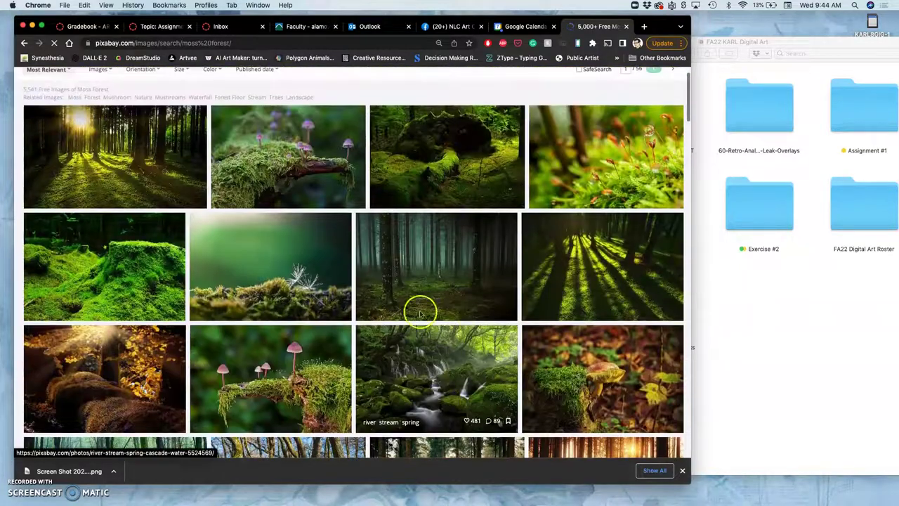
pyautogui.rightClick(125, 265)
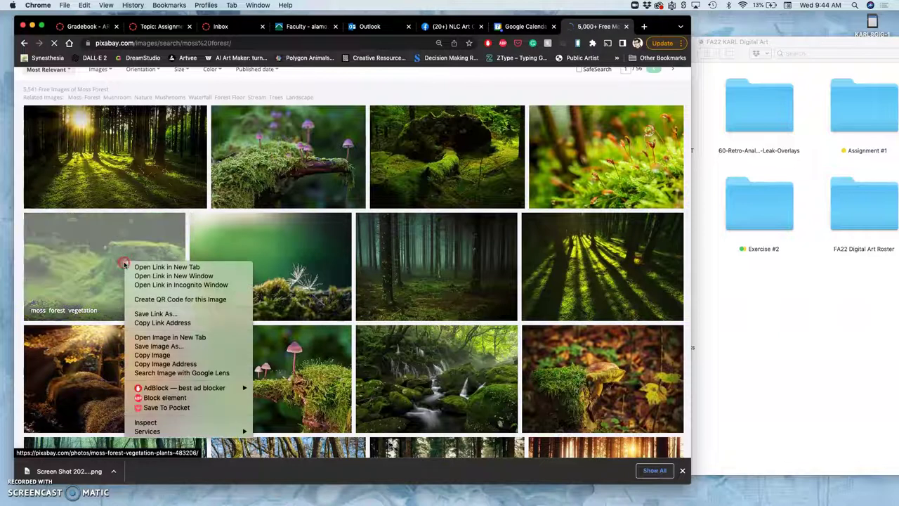
pyautogui.click(142, 267)
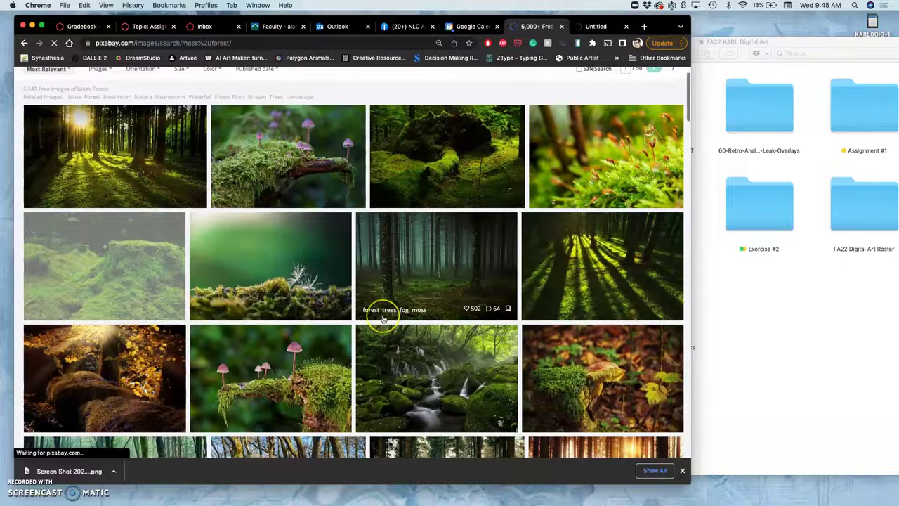
# Step: Look at the moss photo's page, then return to the moss forest results
pyautogui.scroll(-3, 372, 313)
pyautogui.scroll(-7, 383, 318)
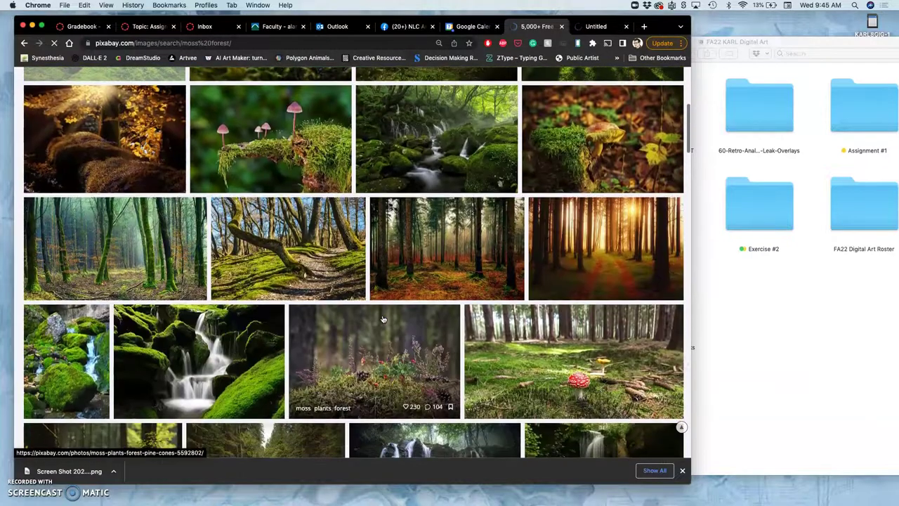
pyautogui.scroll(-4, 383, 318)
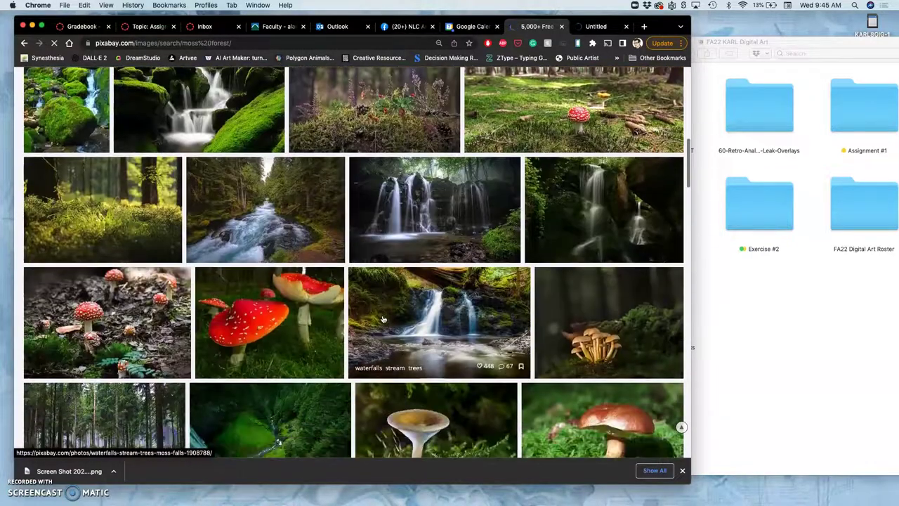
pyautogui.click(597, 27)
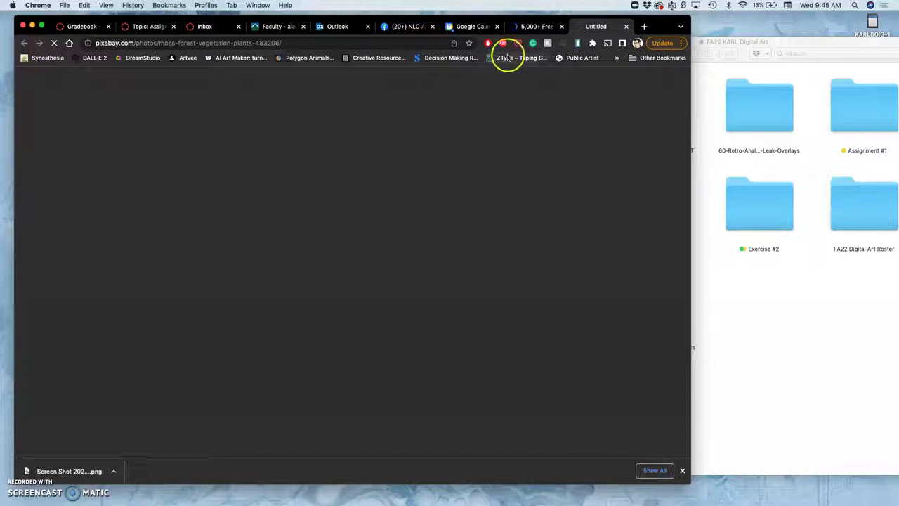
pyautogui.click(538, 27)
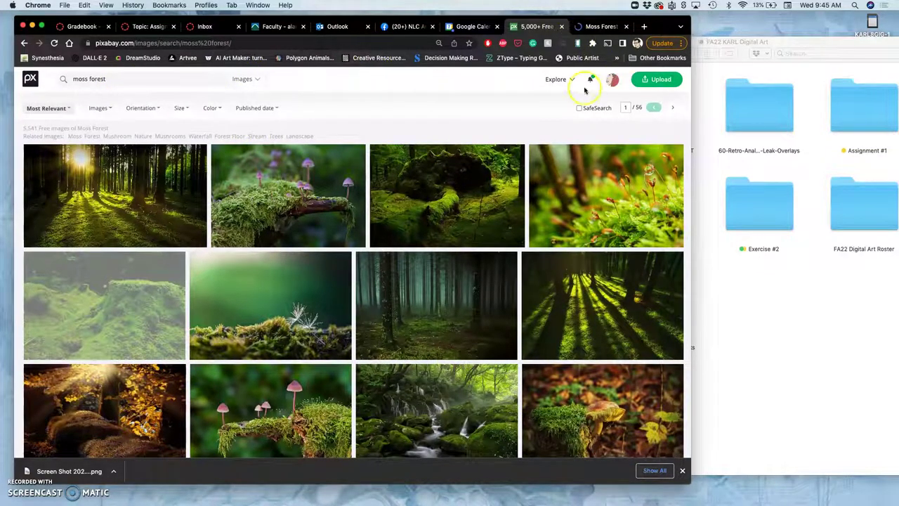
# Step: In another new tab, search Pixabay for 'sulfur pools' and browse the eight results
pyautogui.click(643, 27)
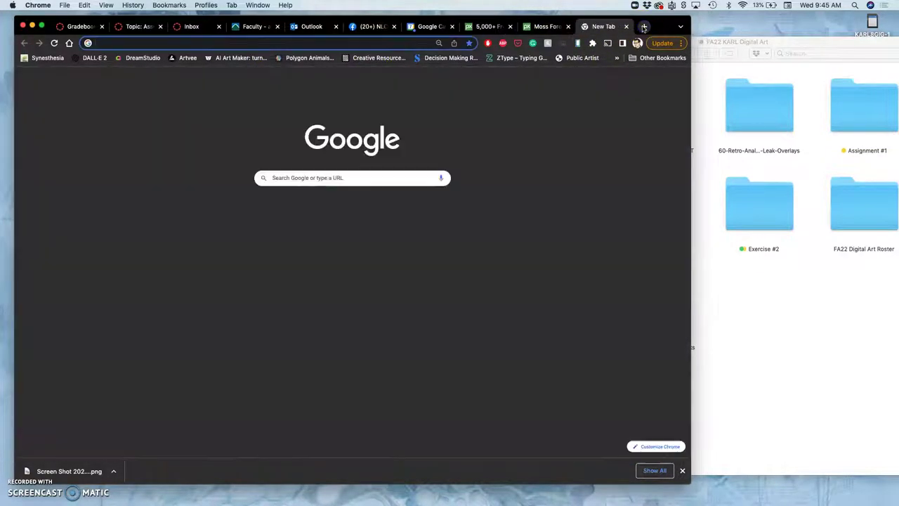
pyautogui.write('pix')
pyautogui.press('Return')
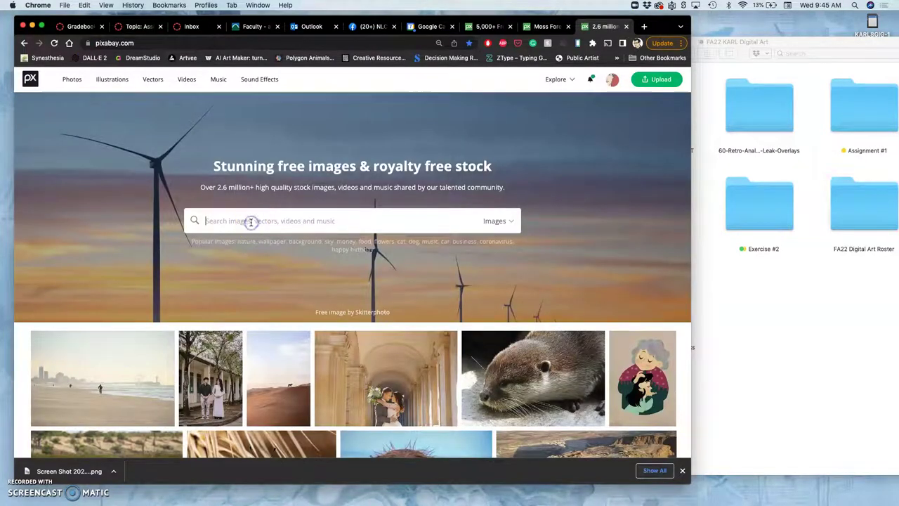
pyautogui.click(251, 222)
pyautogui.write('sulfu')
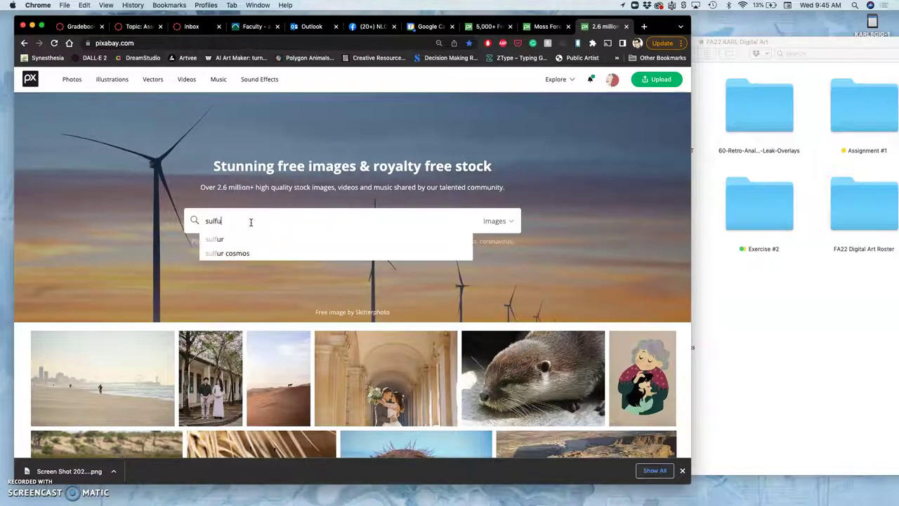
pyautogui.write('r pools')
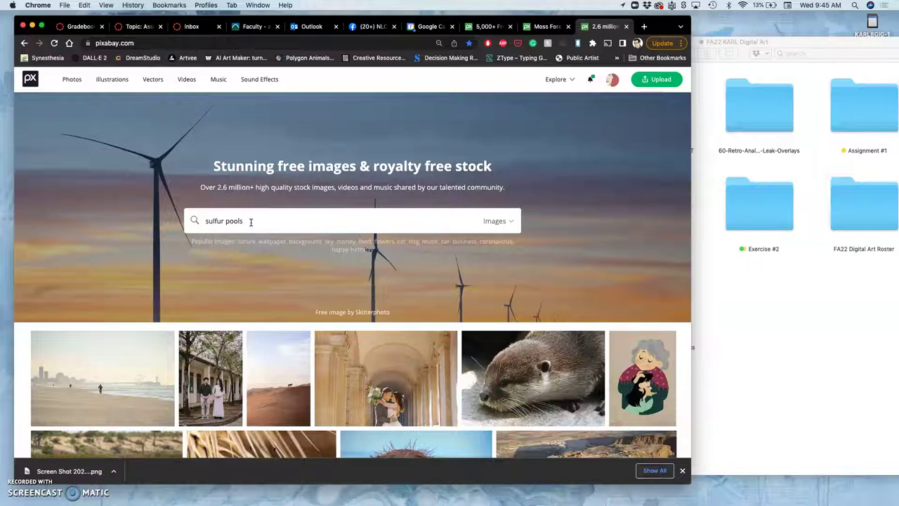
pyautogui.press('Return')
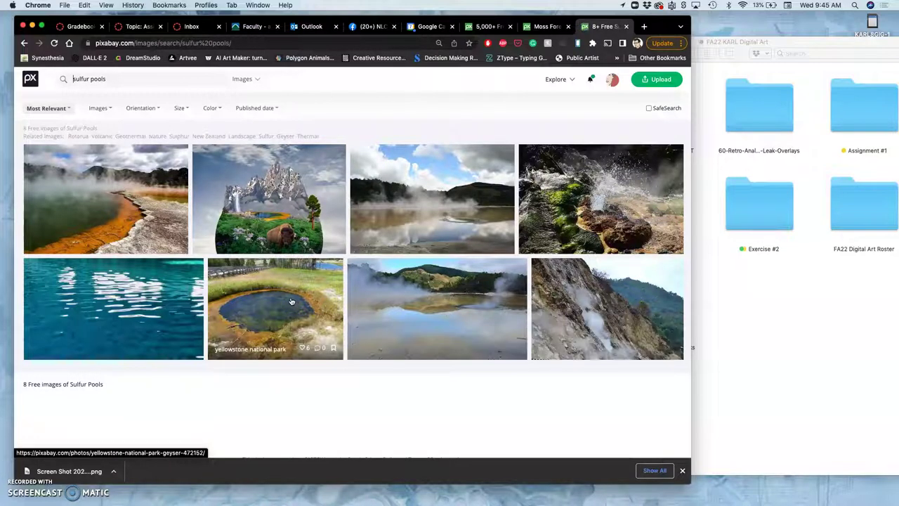
pyautogui.scroll(-1, 292, 301)
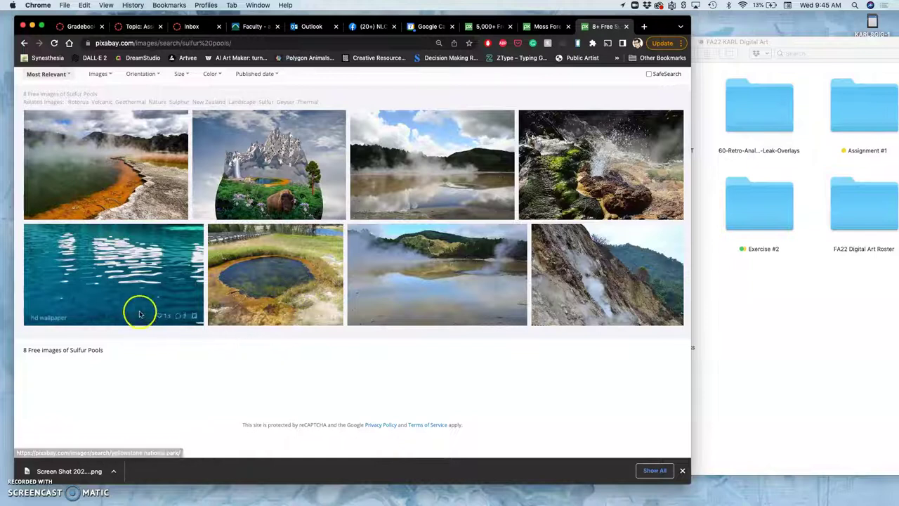
pyautogui.scroll(1, 251, 225)
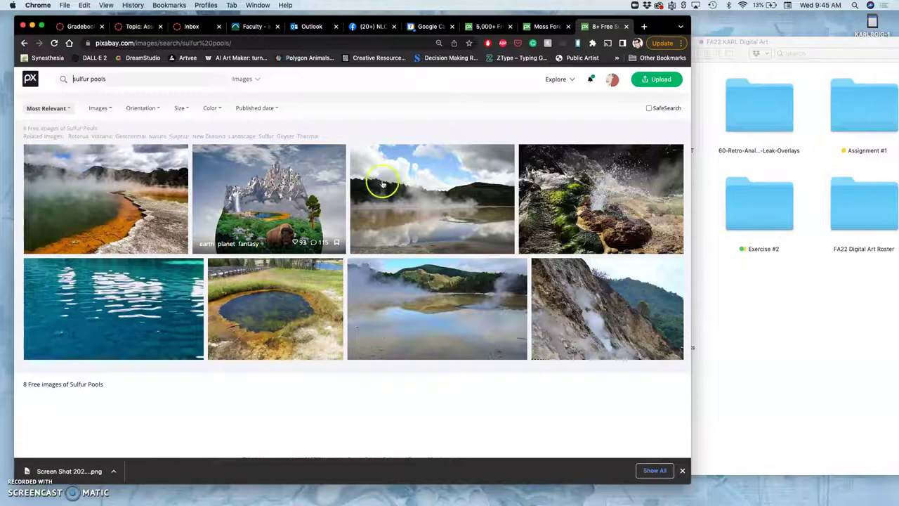
# Step: Download the moss forest photo at 6000×4000 as moss-483206.jpg
pyautogui.click(542, 29)
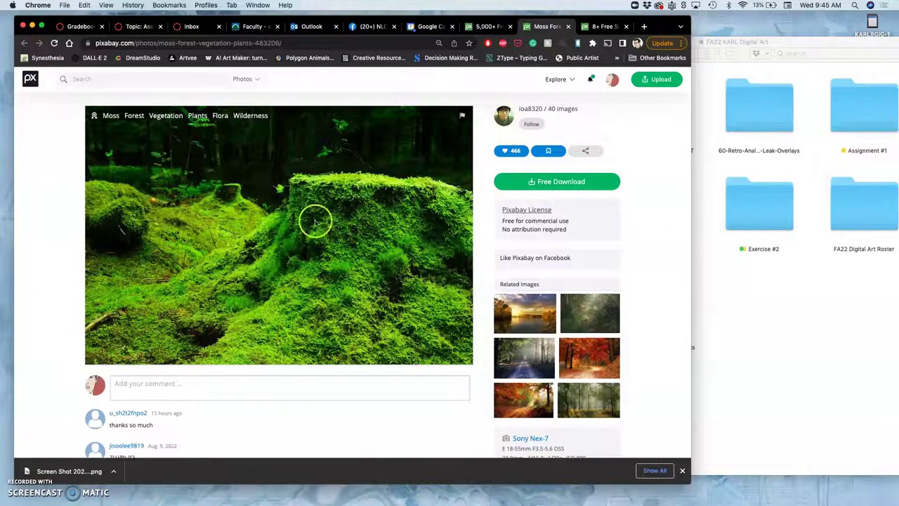
pyautogui.click(537, 181)
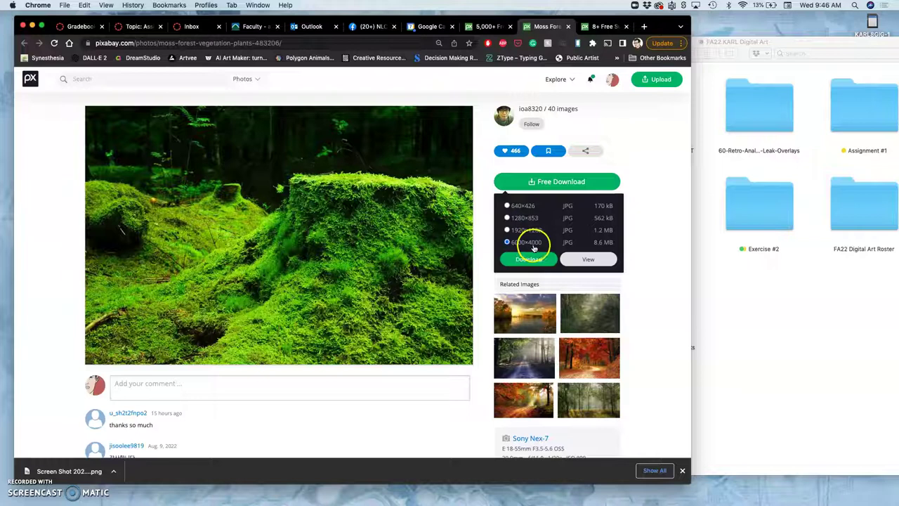
pyautogui.click(529, 258)
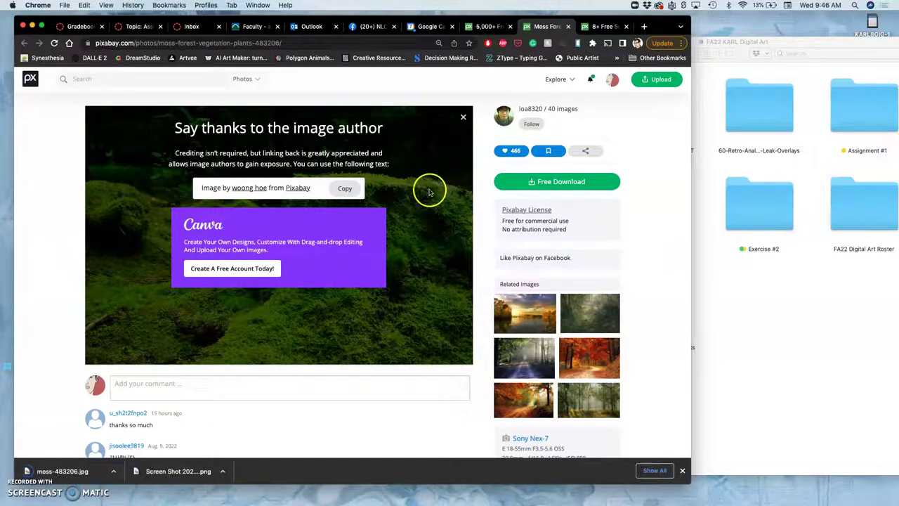
# Step: In the moss forest results, view the dandelion seeds on moss photo, then go back
pyautogui.click(493, 28)
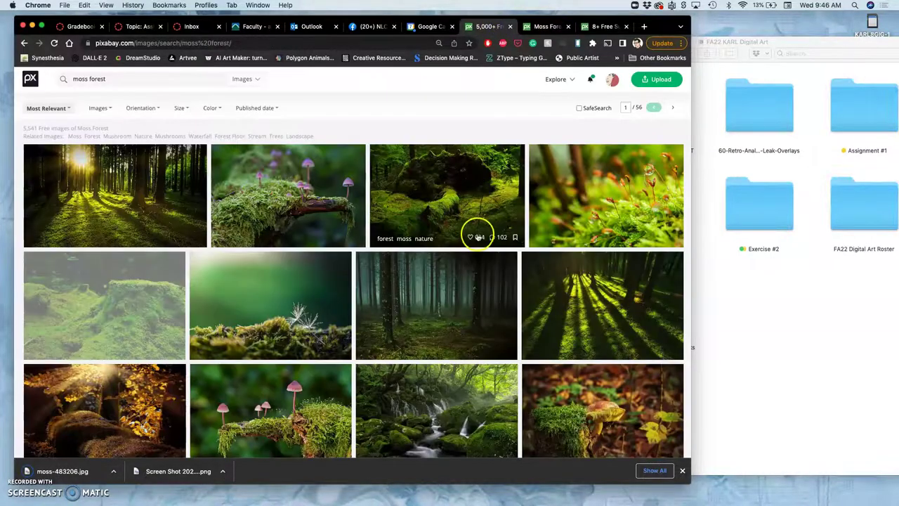
pyautogui.scroll(-3, 476, 232)
pyautogui.scroll(-2, 477, 237)
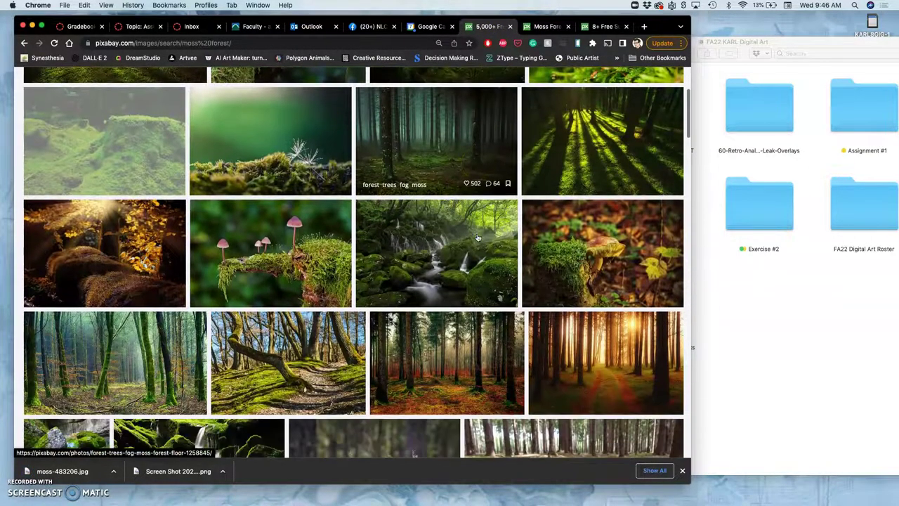
pyautogui.click(308, 158)
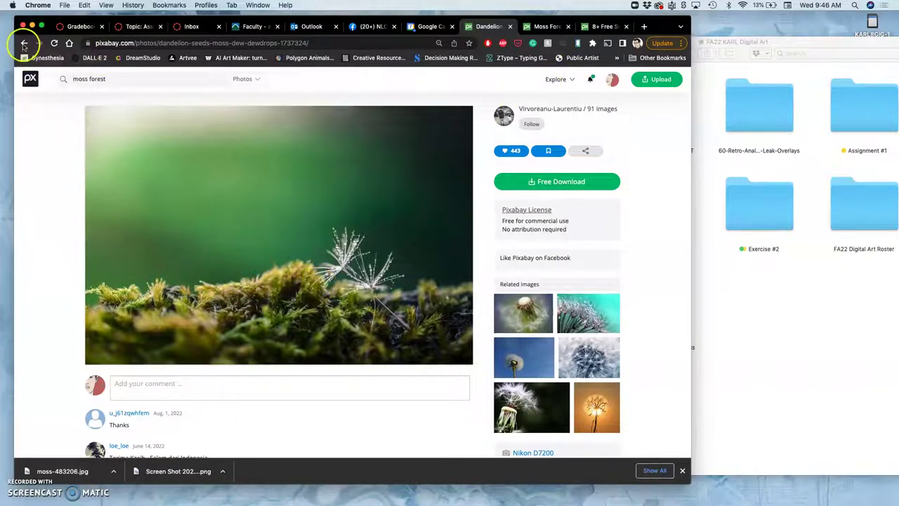
pyautogui.click(275, 209)
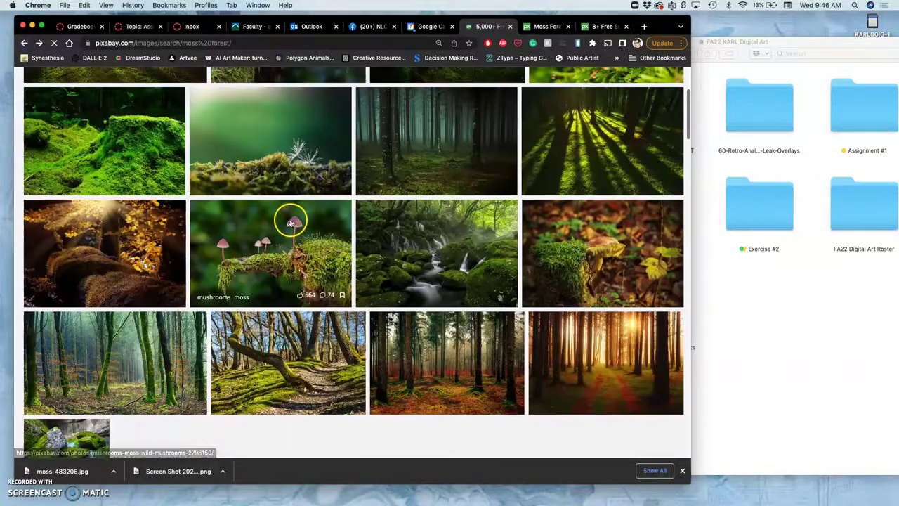
# Step: Open the mossy Elsach Bach waterfall photo in a new tab
pyautogui.scroll(-1, 365, 253)
pyautogui.scroll(-5, 443, 243)
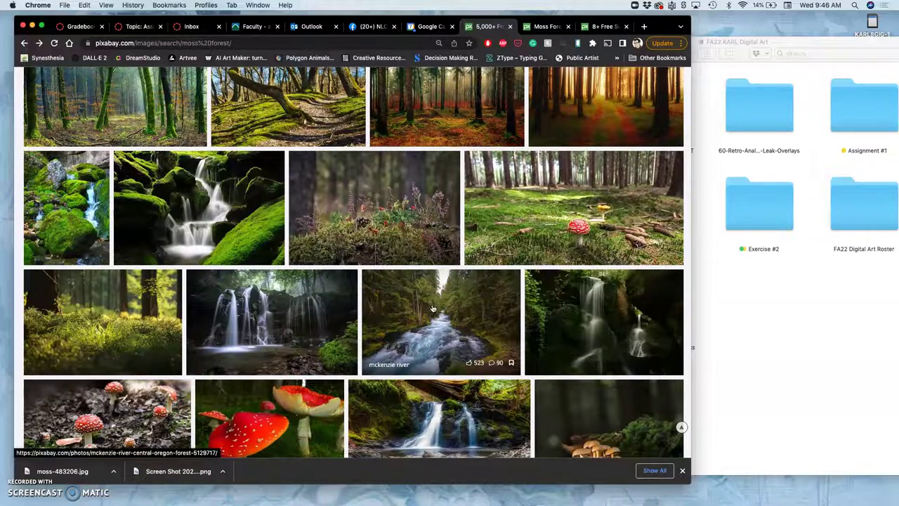
pyautogui.scroll(-2, 433, 309)
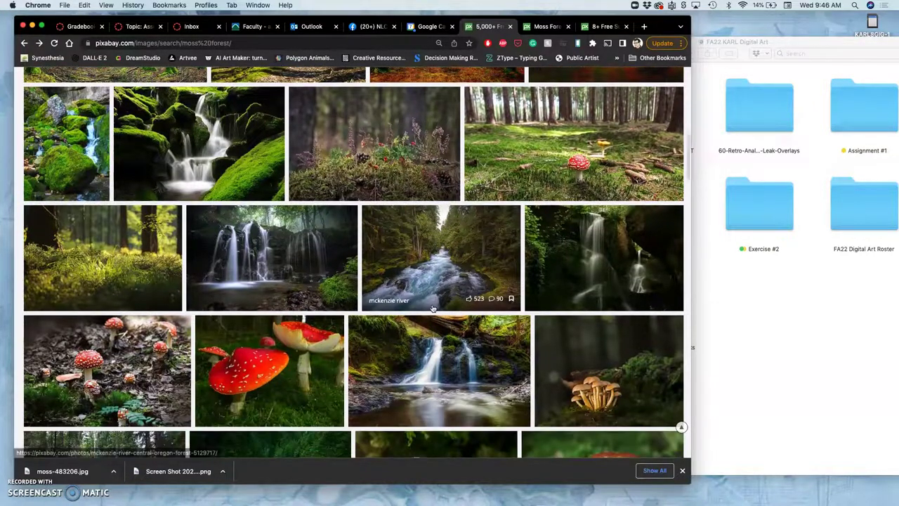
pyautogui.click(425, 308)
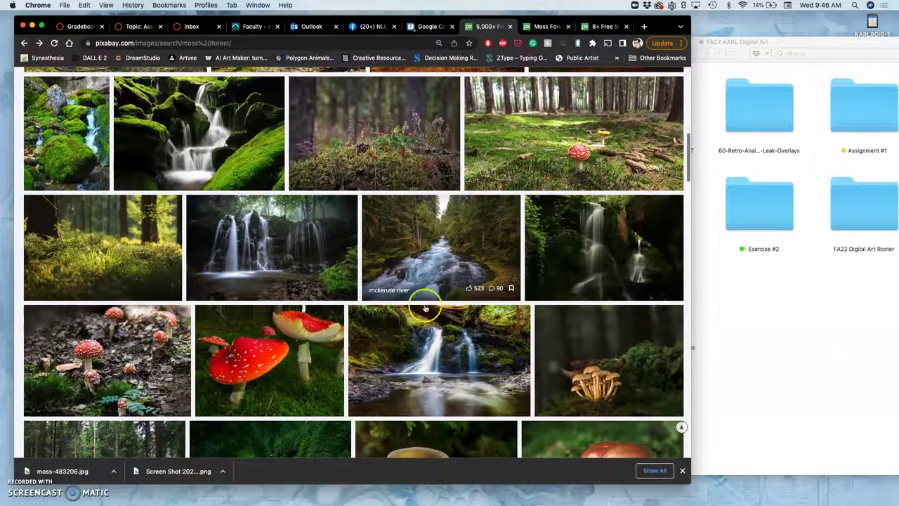
pyautogui.rightClick(62, 141)
pyautogui.click(85, 143)
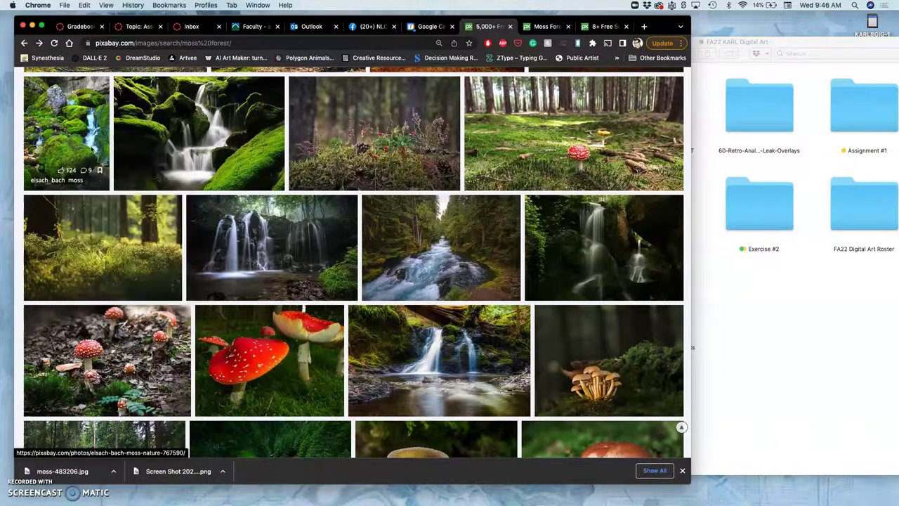
# Step: Download the Elsach Bach waterfall photo at 3456×4608 as elsach-767590.jpg
pyautogui.click(502, 29)
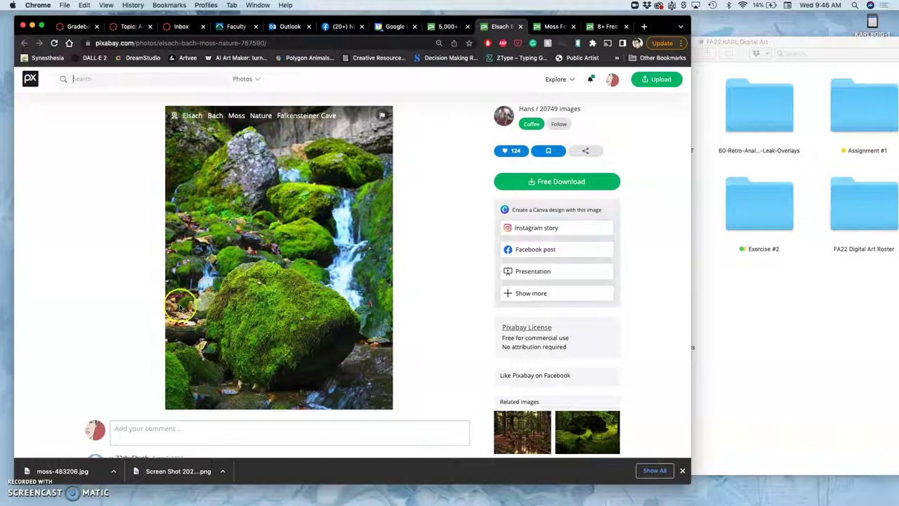
pyautogui.click(539, 182)
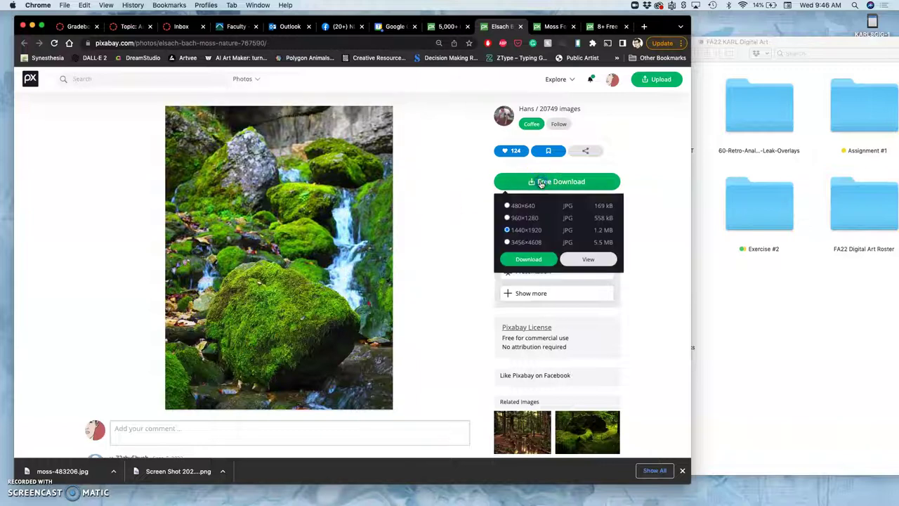
pyautogui.click(507, 243)
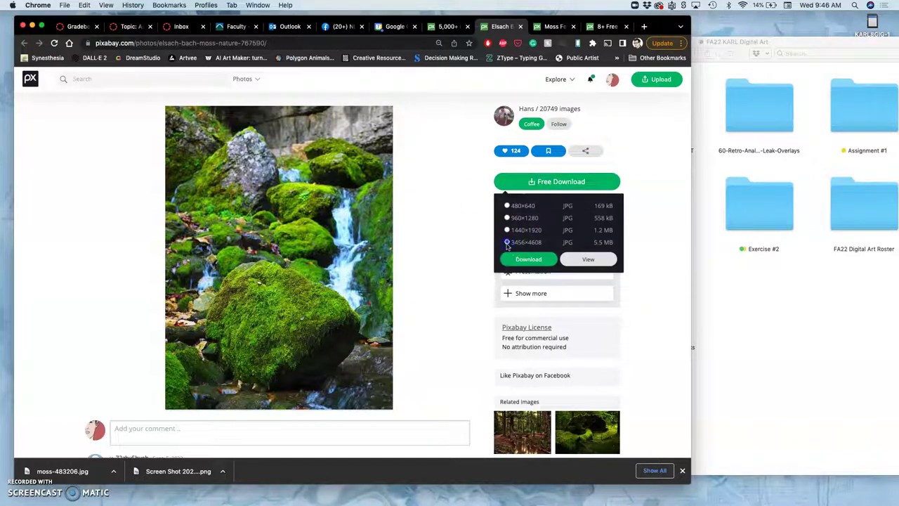
pyautogui.click(528, 260)
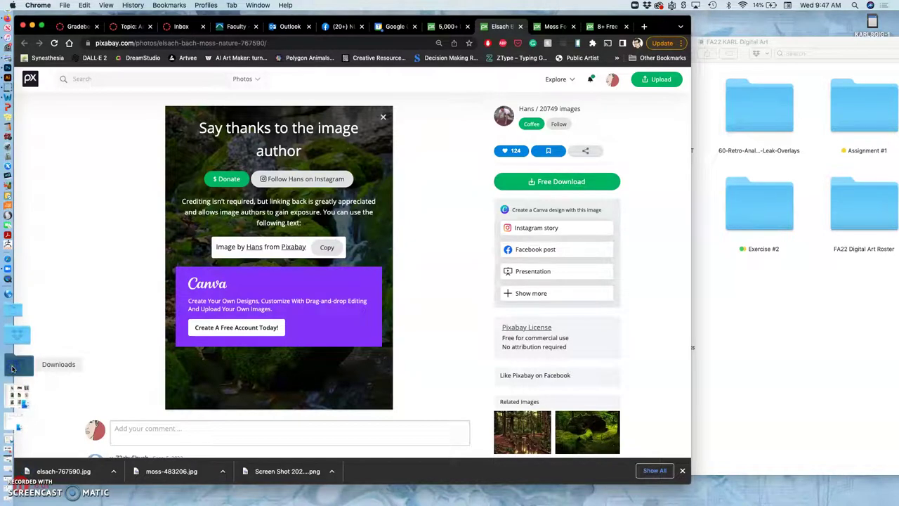
# Step: Open Downloads in Finder and the Assignment #1 references folder under FA22 KARL Digital Art
pyautogui.click(17, 362)
pyautogui.scroll(-10, 412, 357)
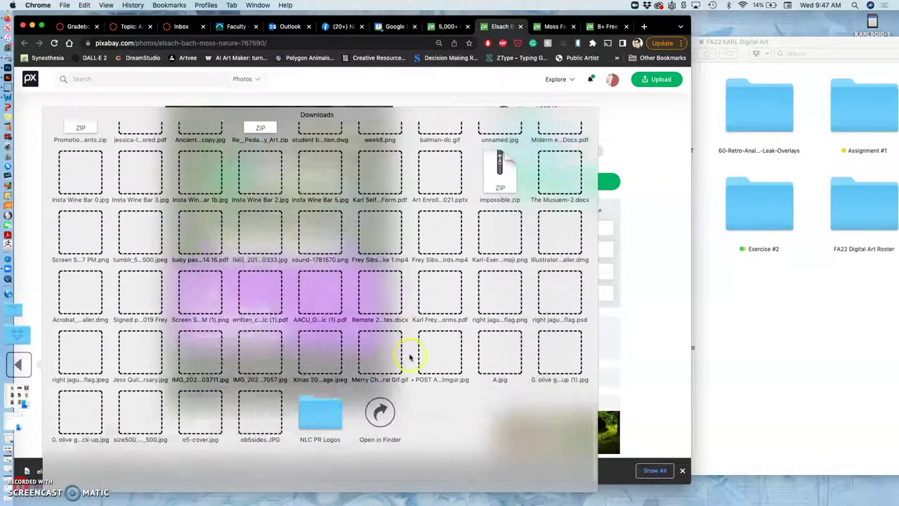
pyautogui.click(383, 440)
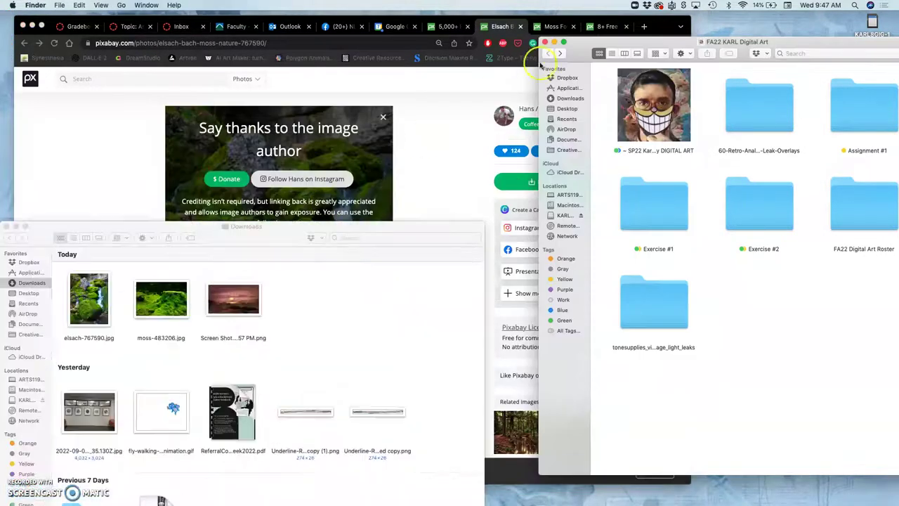
pyautogui.click(727, 270)
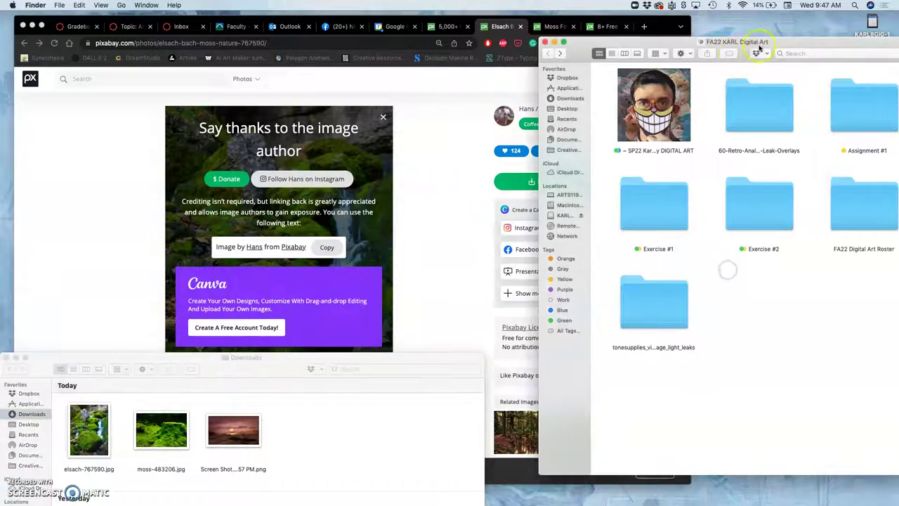
pyautogui.moveTo(783, 45); pyautogui.dragTo(652, 43)
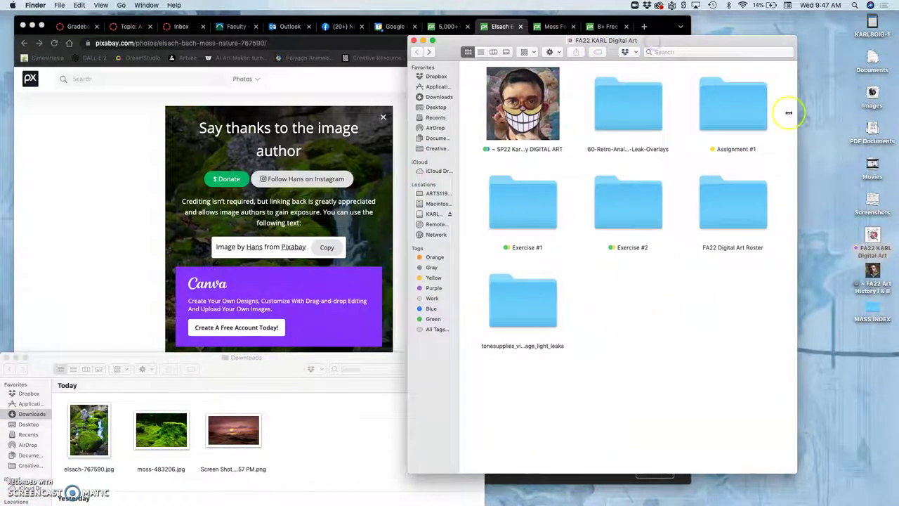
pyautogui.click(737, 109)
pyautogui.doubleClick(737, 109)
pyautogui.doubleClick(672, 116)
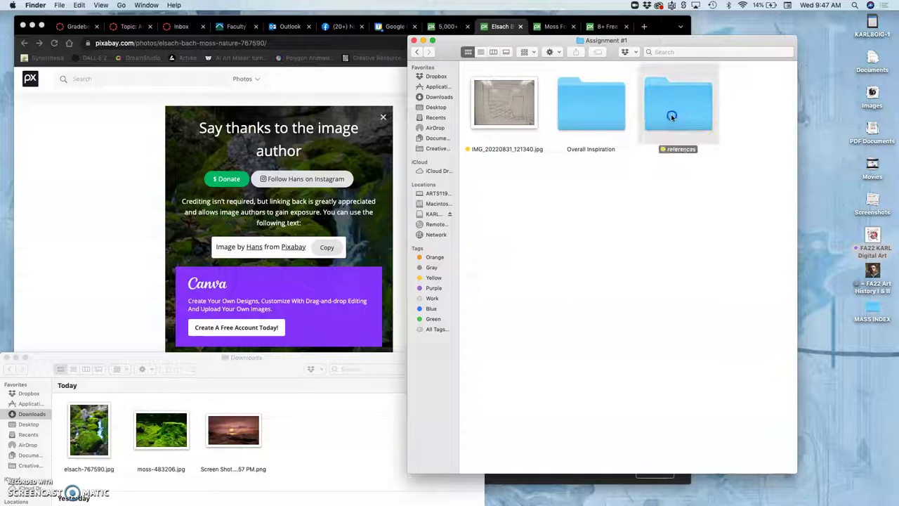
# Step: Move elsach-767590.jpg into the references folder and tag it Green
pyautogui.click(484, 322)
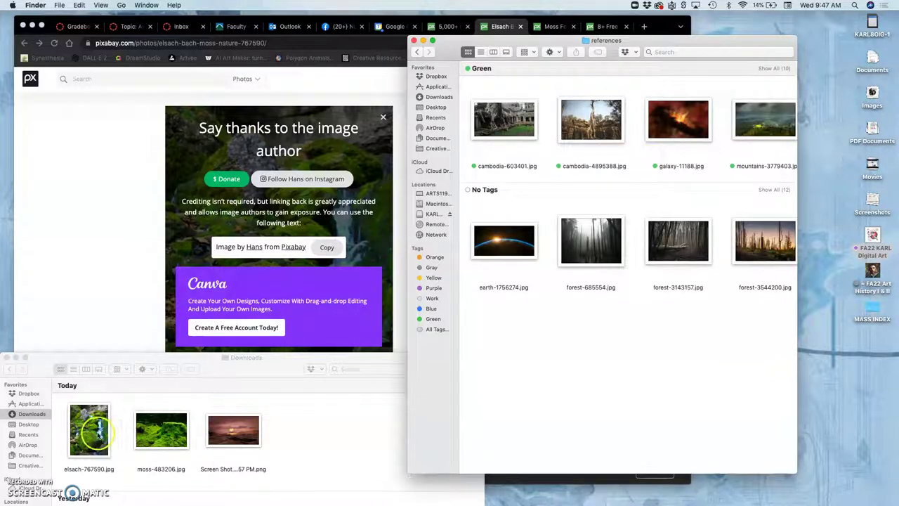
pyautogui.moveTo(89, 430); pyautogui.dragTo(555, 329)
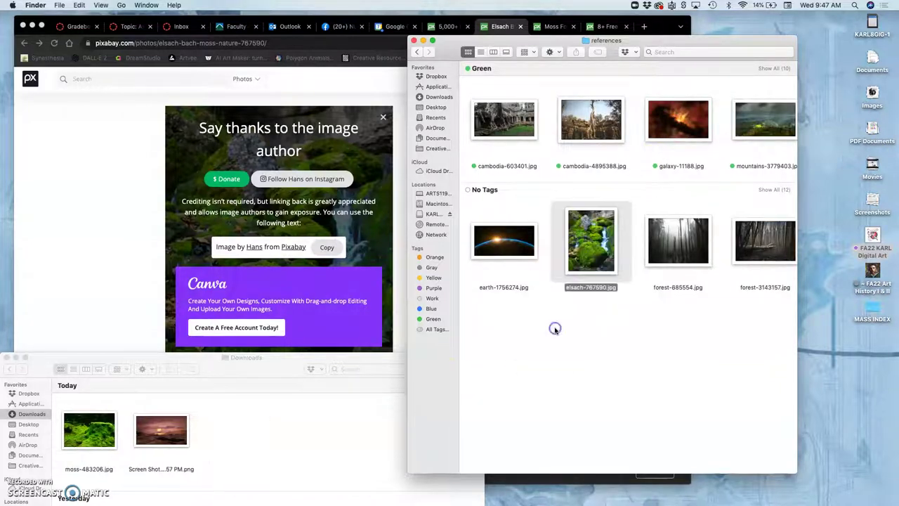
pyautogui.rightClick(596, 257)
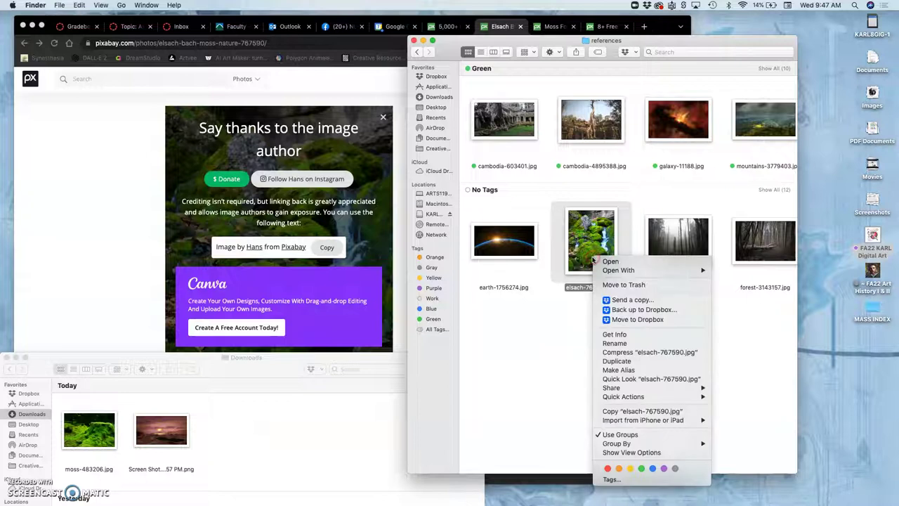
pyautogui.click(642, 469)
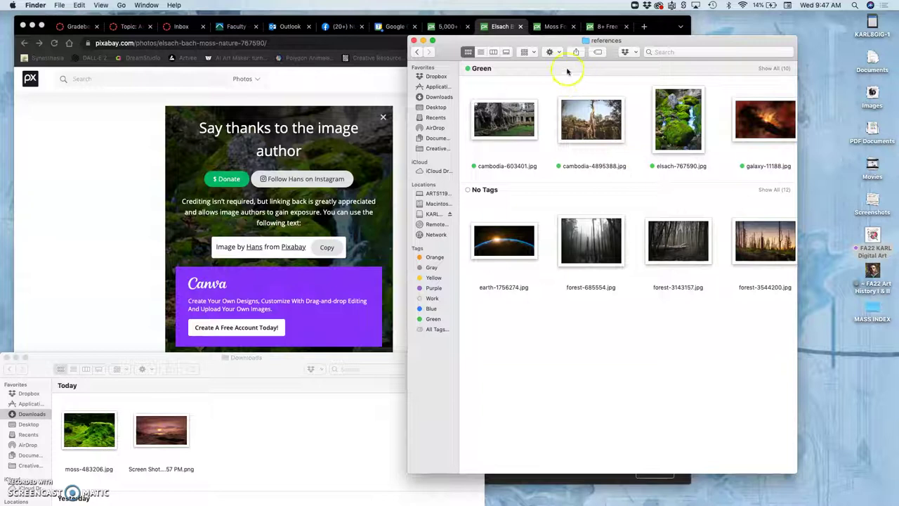
# Step: Group the references folder by tag and review the ten Green-tagged and twelve untagged images
pyautogui.click(534, 53)
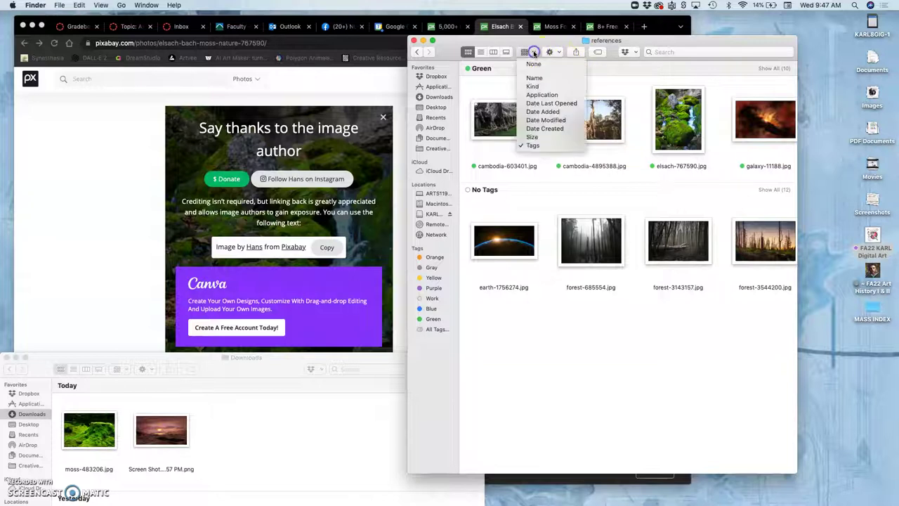
pyautogui.click(532, 146)
pyautogui.click(774, 69)
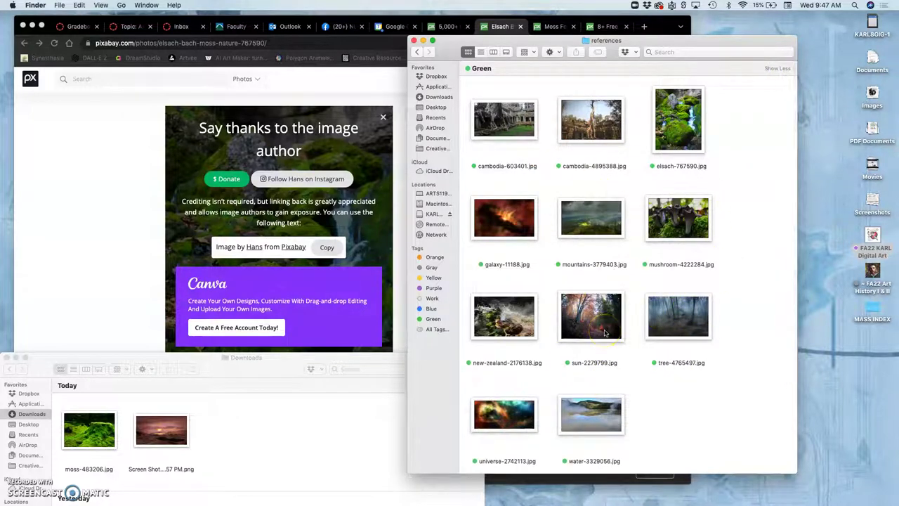
pyautogui.scroll(-4, 613, 317)
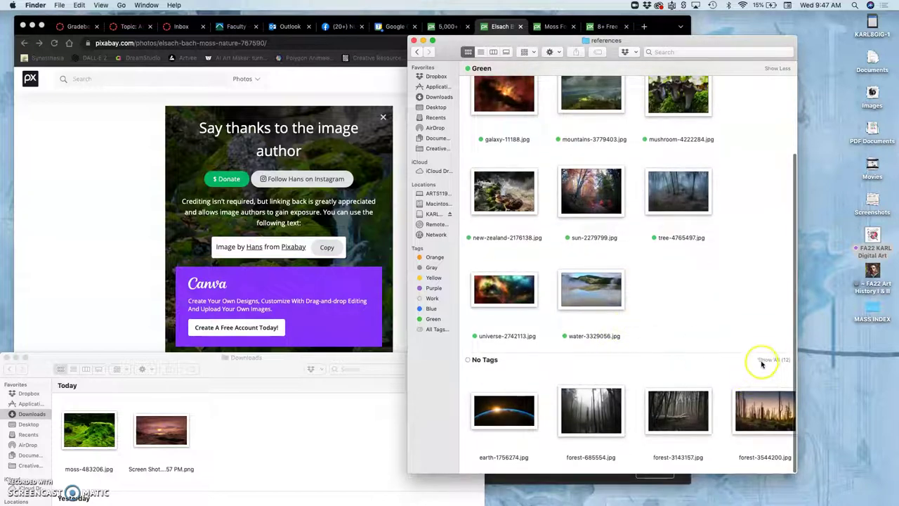
pyautogui.click(764, 361)
pyautogui.scroll(-8, 718, 280)
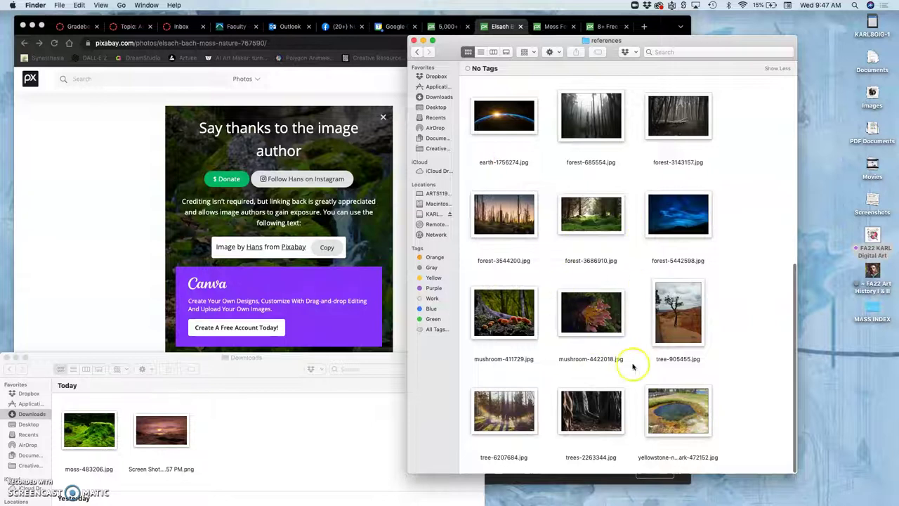
pyautogui.scroll(5, 608, 393)
pyautogui.scroll(4, 616, 385)
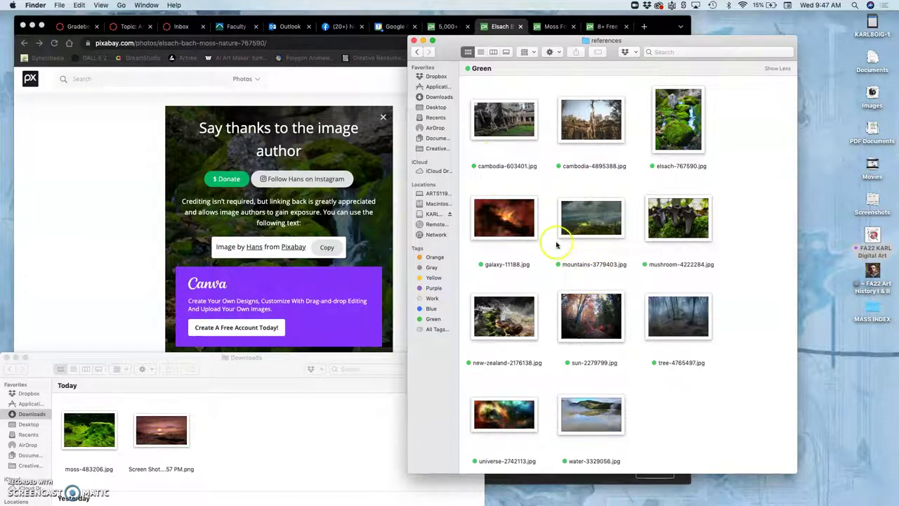
# Step: Switch Chrome from the Moss tab to the sulfur pools search results, then bring Finder forward
pyautogui.click(101, 277)
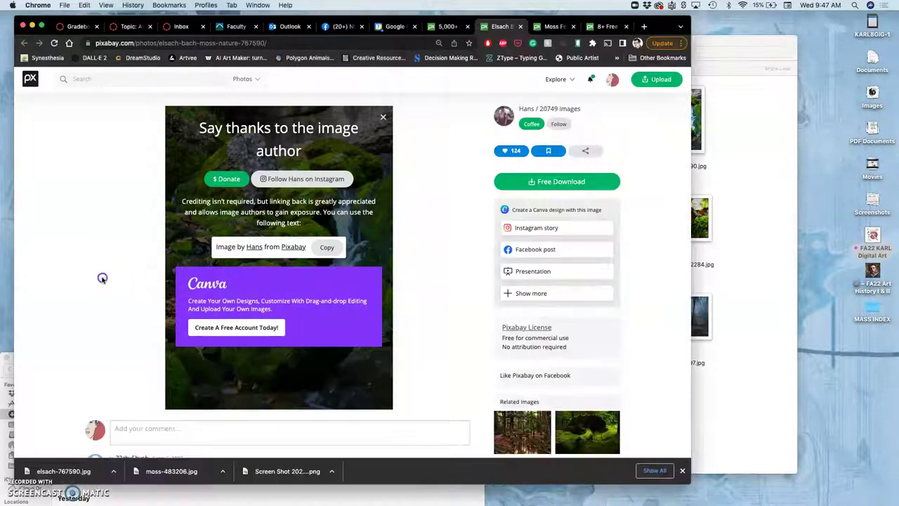
pyautogui.click(552, 28)
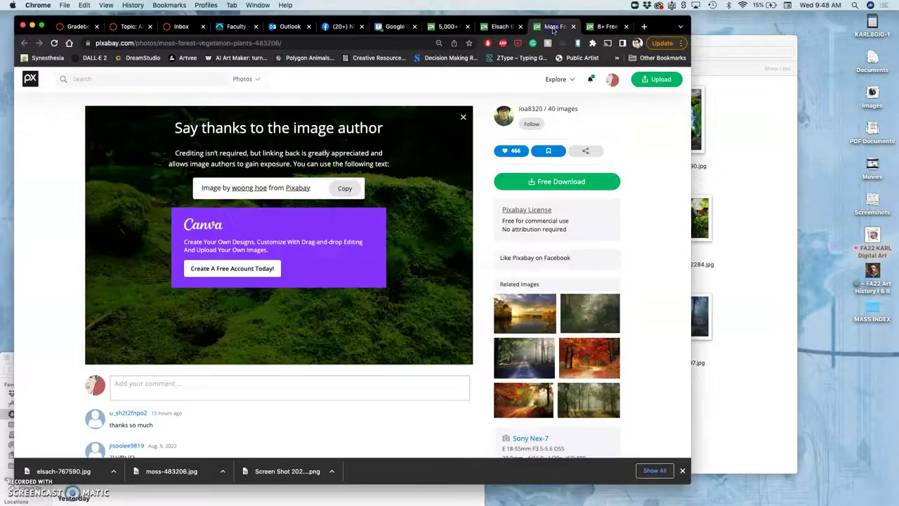
pyautogui.click(607, 29)
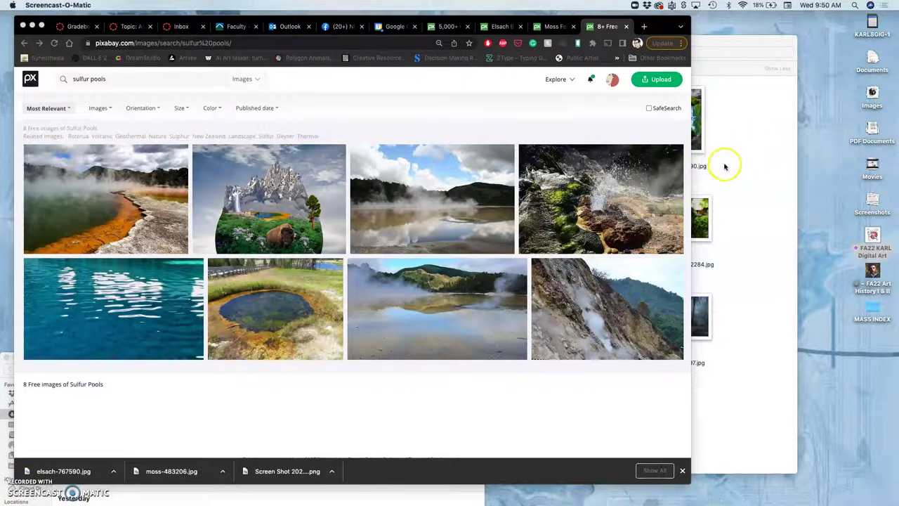
pyautogui.click(724, 165)
# Step: Open the whiteboard photo IMG_20220831_121340.jpg in Adobe Photoshop 2021 from Finder
pyautogui.click(418, 53)
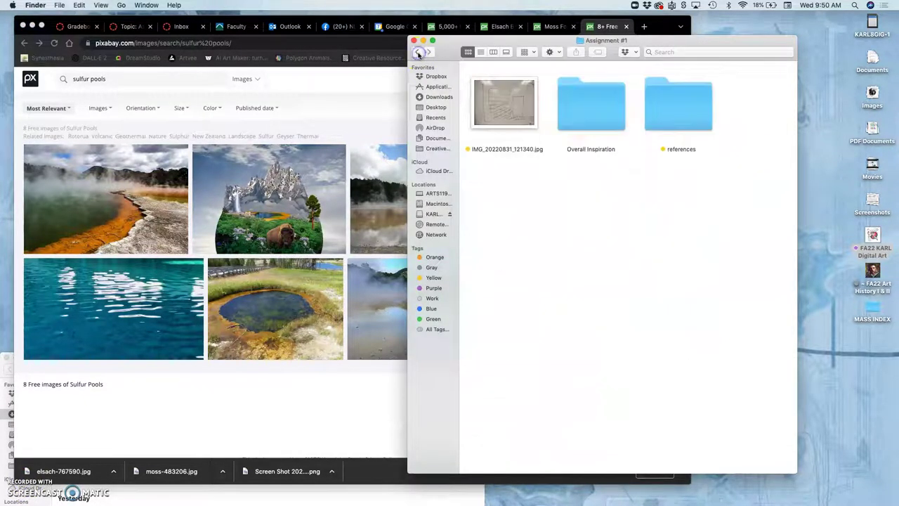
pyautogui.rightClick(499, 112)
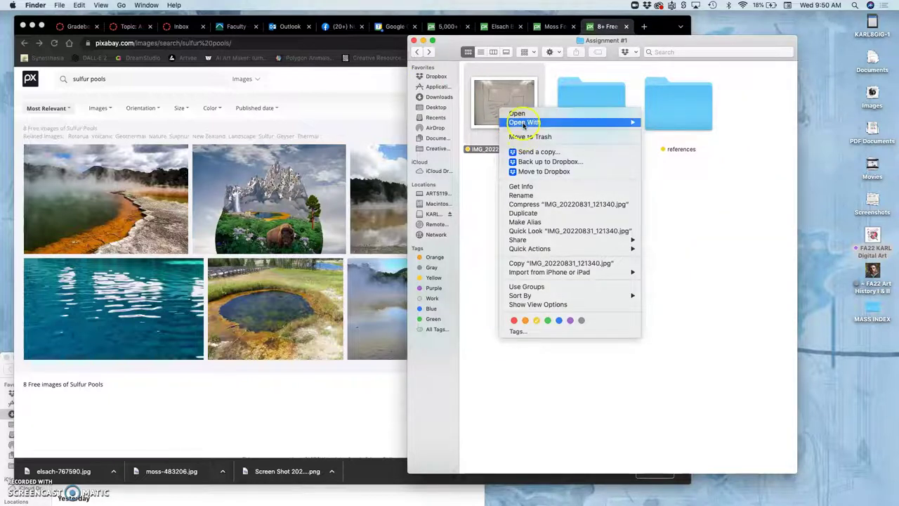
pyautogui.moveTo(524, 125)
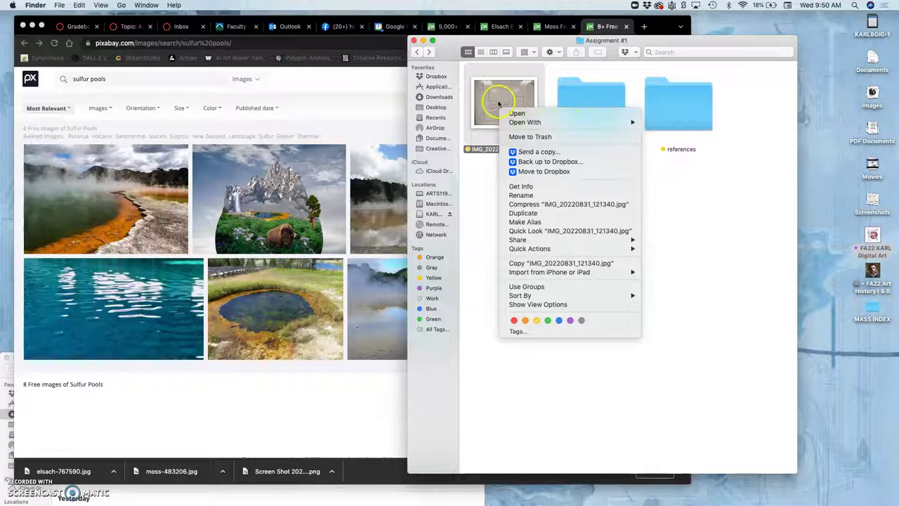
pyautogui.click(497, 102)
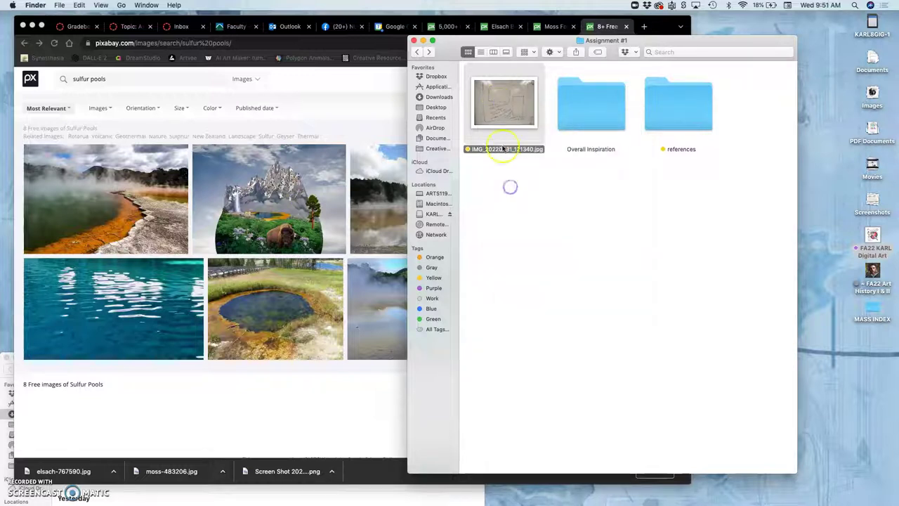
pyautogui.moveTo(500, 136); pyautogui.dragTo(20, 115)
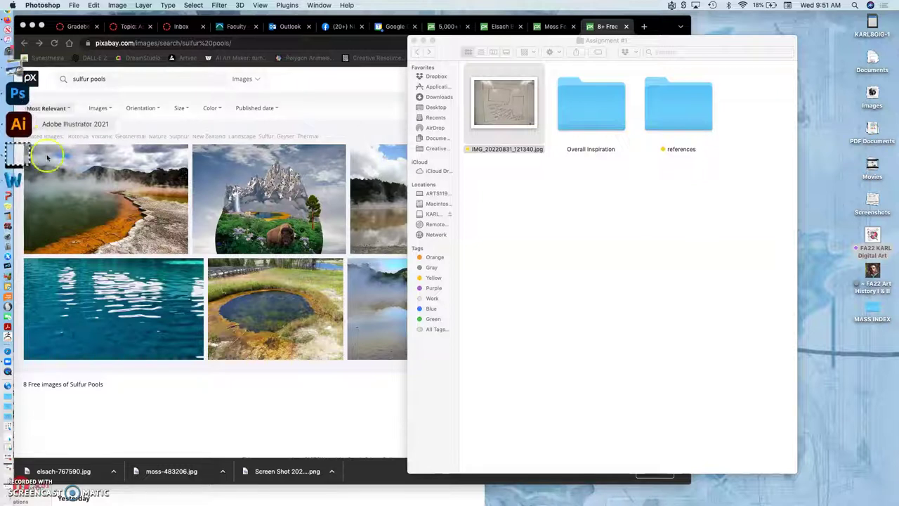
pyautogui.rightClick(505, 121)
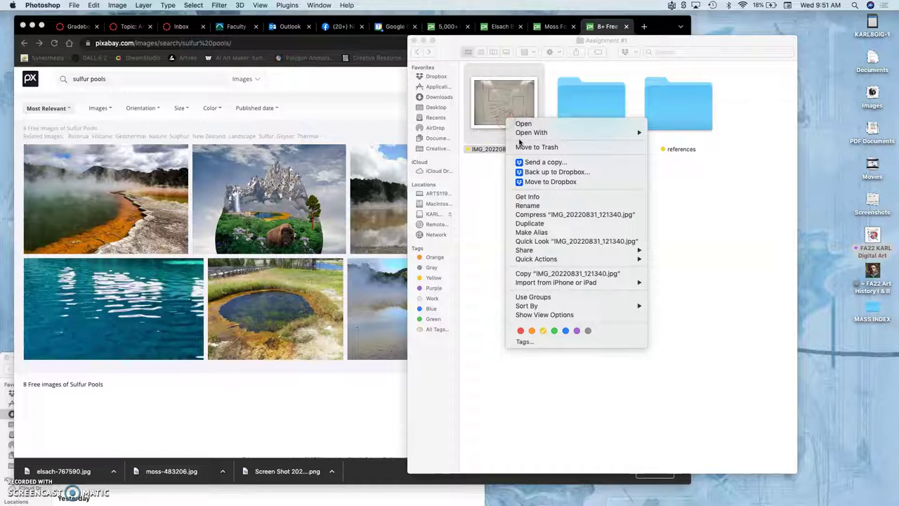
pyautogui.moveTo(534, 133)
pyautogui.click(671, 170)
# Step: Quit Zoom, Microsoft Word and Adobe Illustrator from the Dock
pyautogui.moveTo(8, 309)
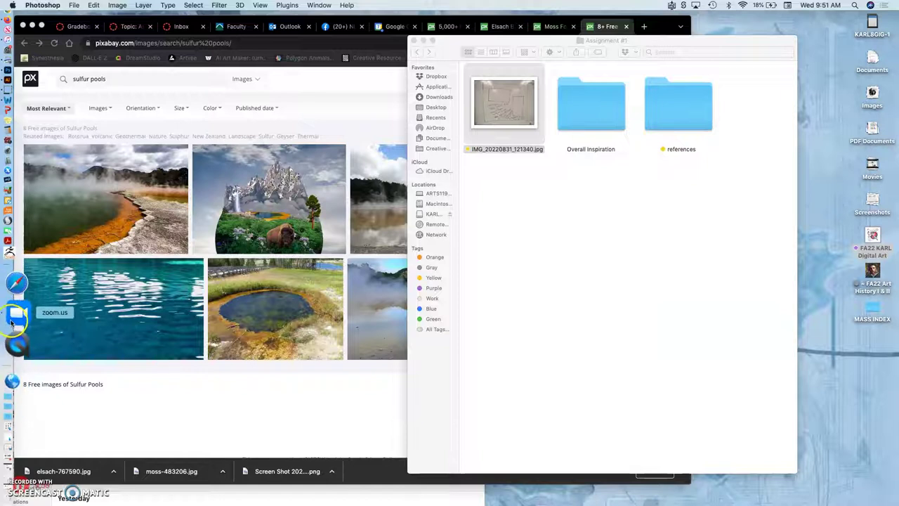
pyautogui.rightClick(11, 322)
pyautogui.click(58, 320)
pyautogui.rightClick(18, 145)
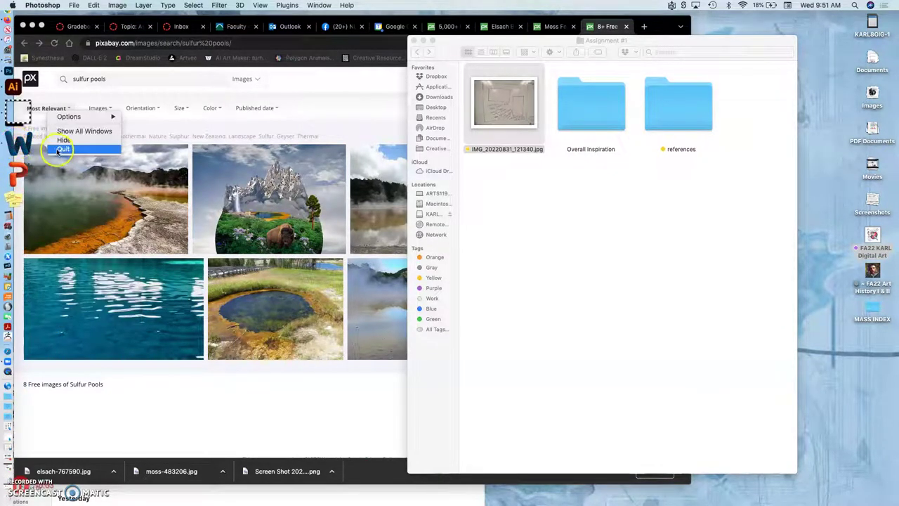
pyautogui.click(60, 150)
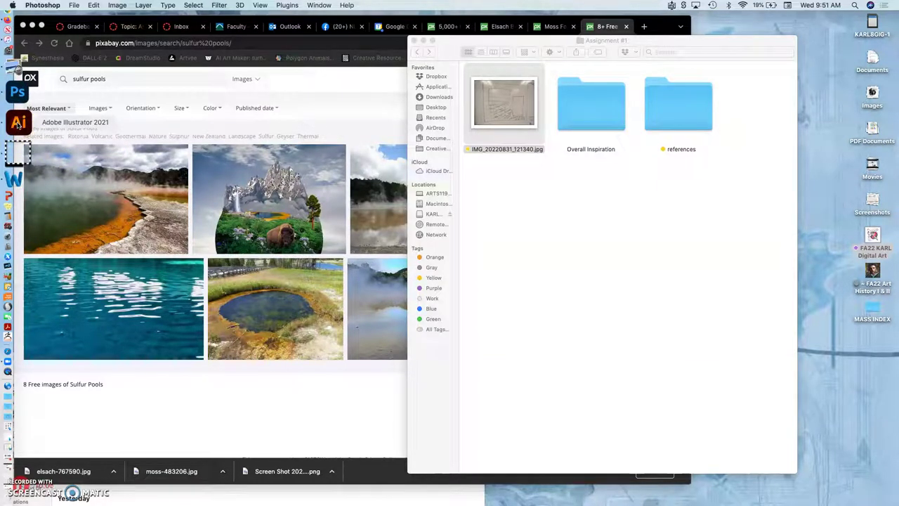
pyautogui.rightClick(19, 124)
pyautogui.click(62, 129)
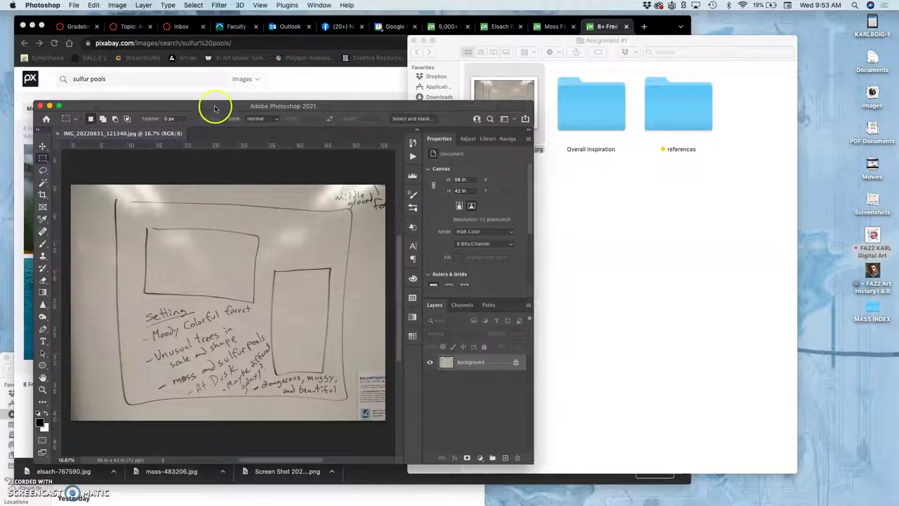
# Step: Move and enlarge the Photoshop window and zoom the whiteboard photo to 25%
pyautogui.moveTo(213, 106); pyautogui.dragTo(272, 18)
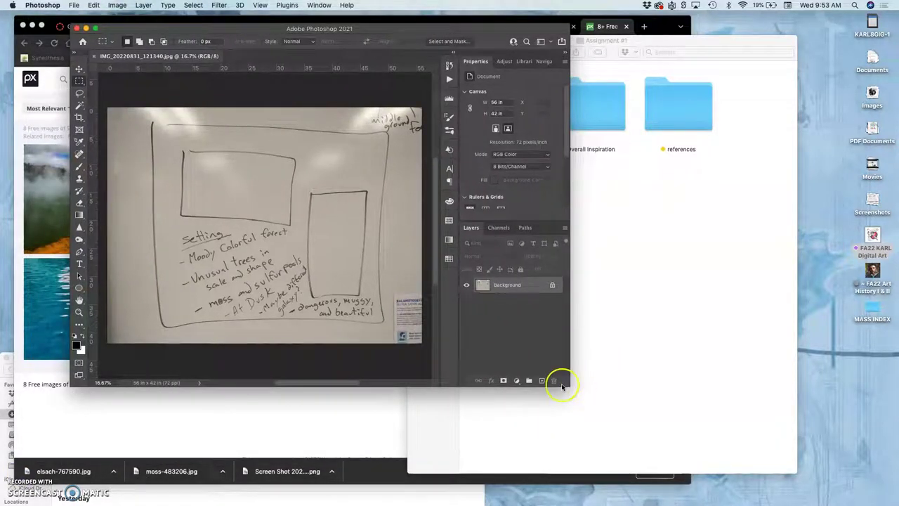
pyautogui.moveTo(567, 383); pyautogui.dragTo(722, 424)
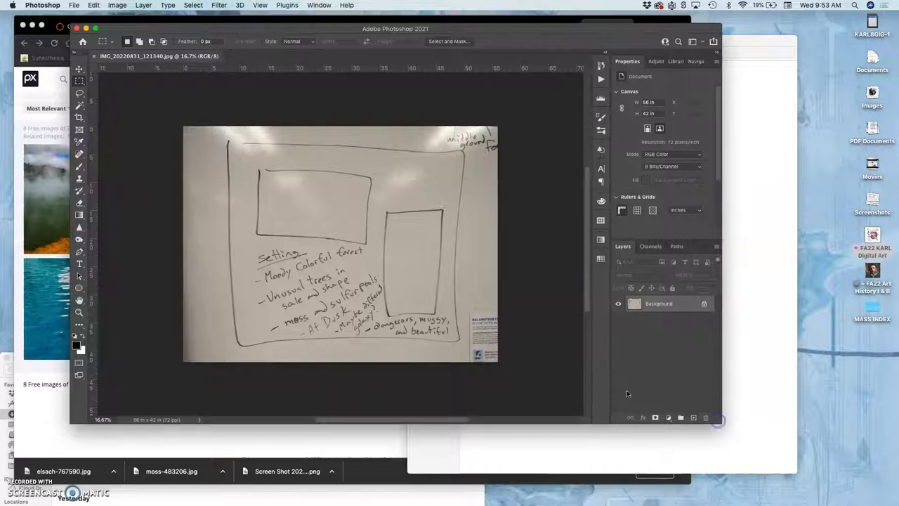
pyautogui.press('super+plus')
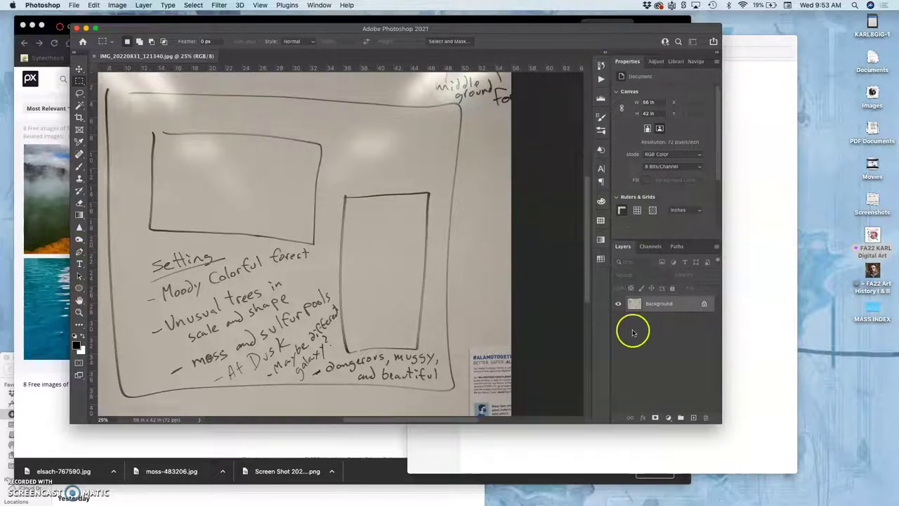
# Step: Add an empty Layer 1 and set the Brush tool's opacity to 68%
pyautogui.click(693, 418)
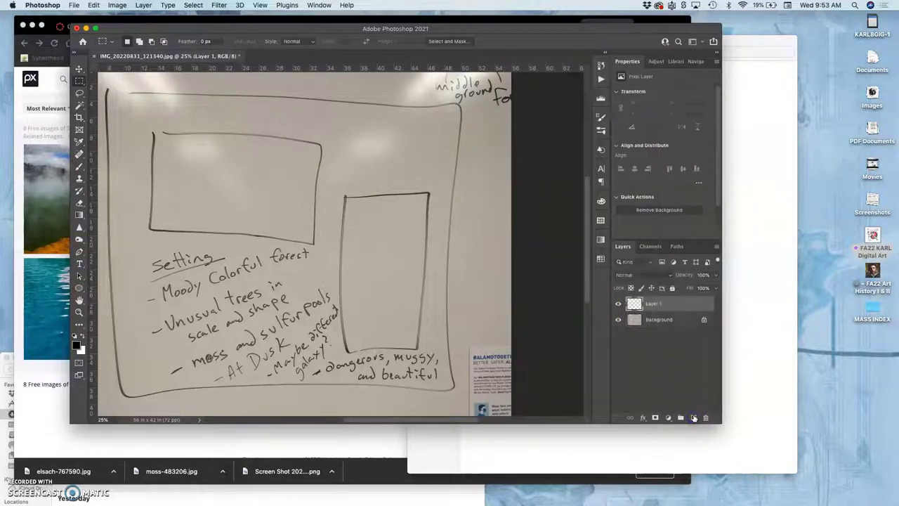
pyautogui.click(79, 172)
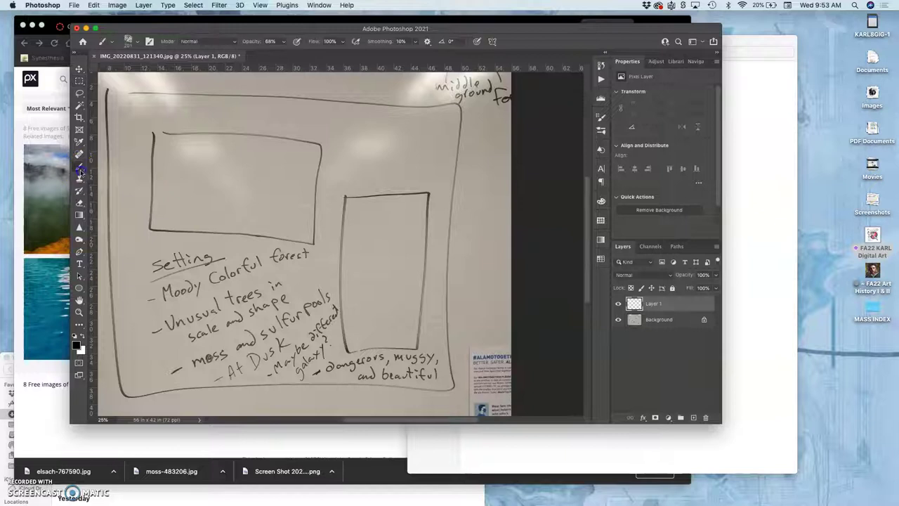
pyautogui.click(284, 44)
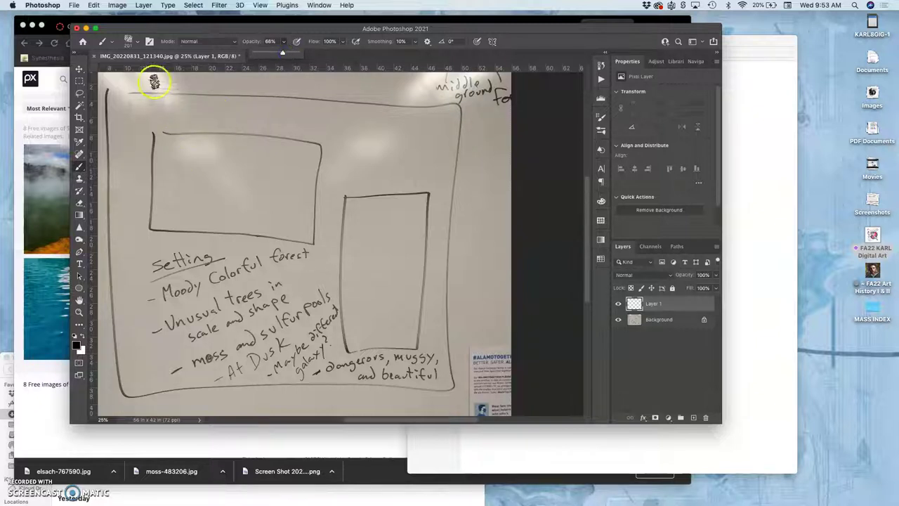
# Step: Choose the Hard Round Pressure Size brush preset at 60 px
pyautogui.click(138, 44)
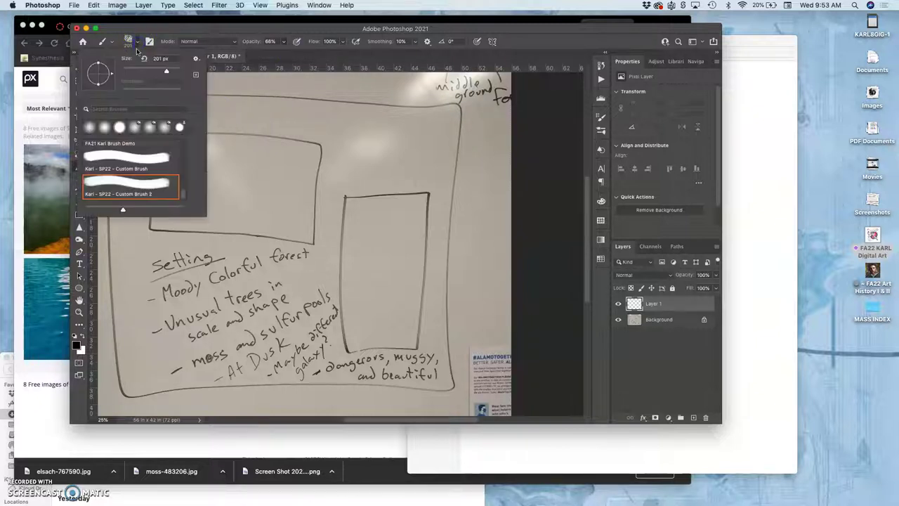
pyautogui.click(180, 186)
pyautogui.moveTo(182, 189); pyautogui.dragTo(180, 125)
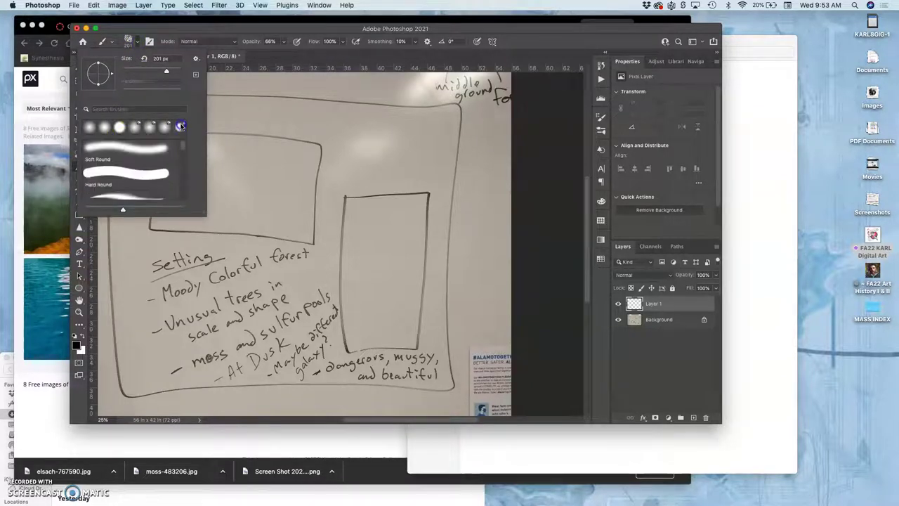
pyautogui.scroll(-3, 183, 145)
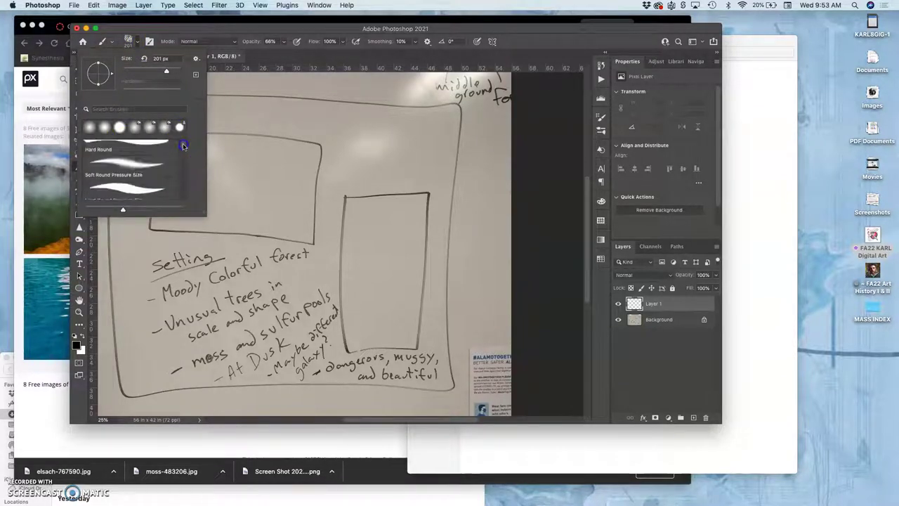
pyautogui.scroll(3, 183, 143)
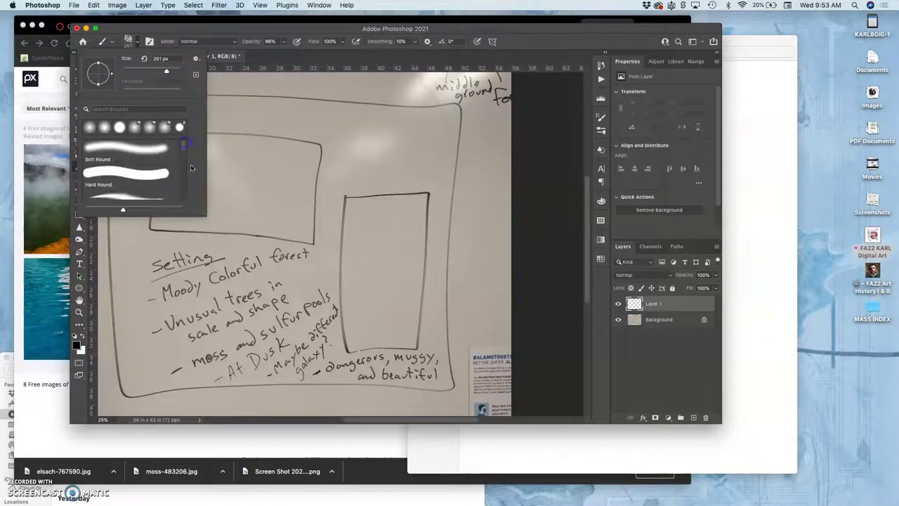
pyautogui.click(146, 196)
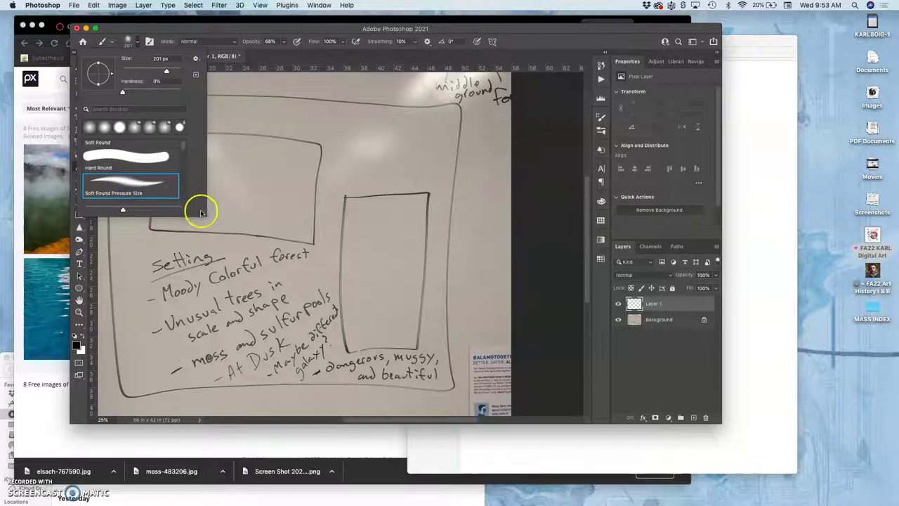
pyautogui.moveTo(205, 216); pyautogui.dragTo(206, 259)
pyautogui.click(138, 210)
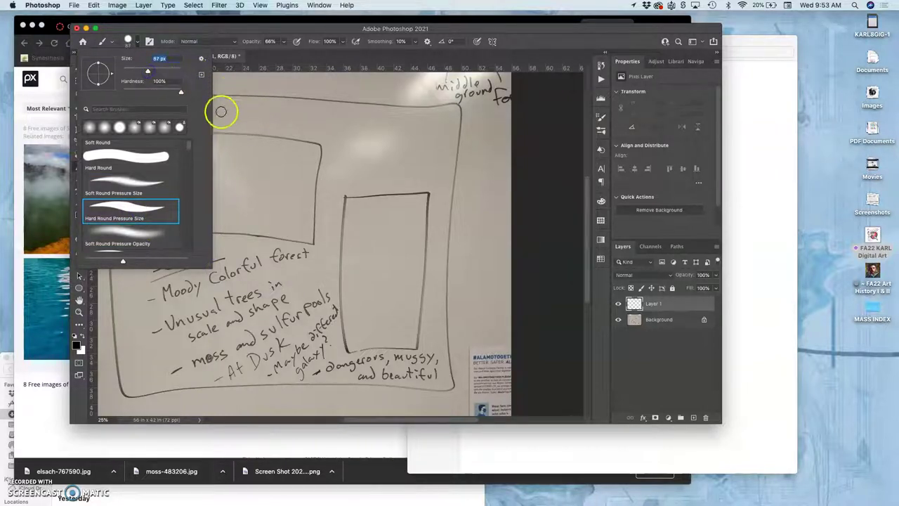
pyautogui.moveTo(149, 73); pyautogui.dragTo(141, 74)
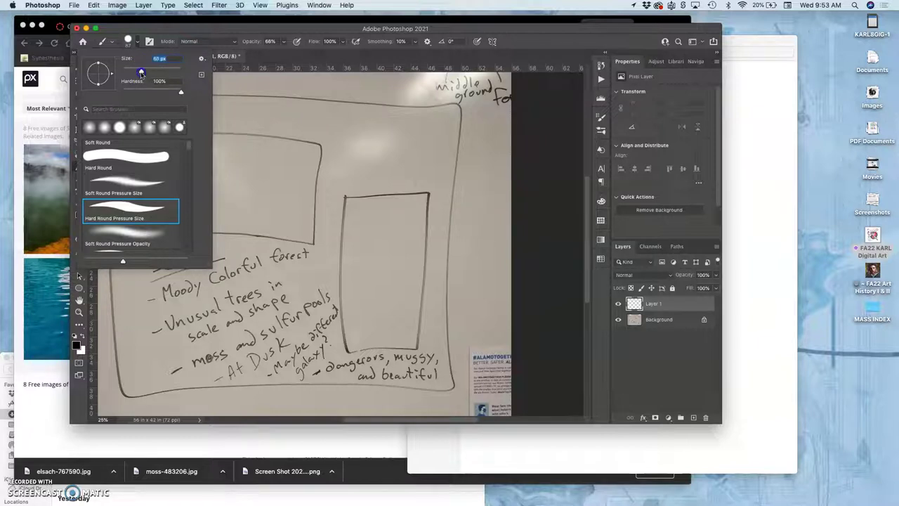
pyautogui.click(257, 113)
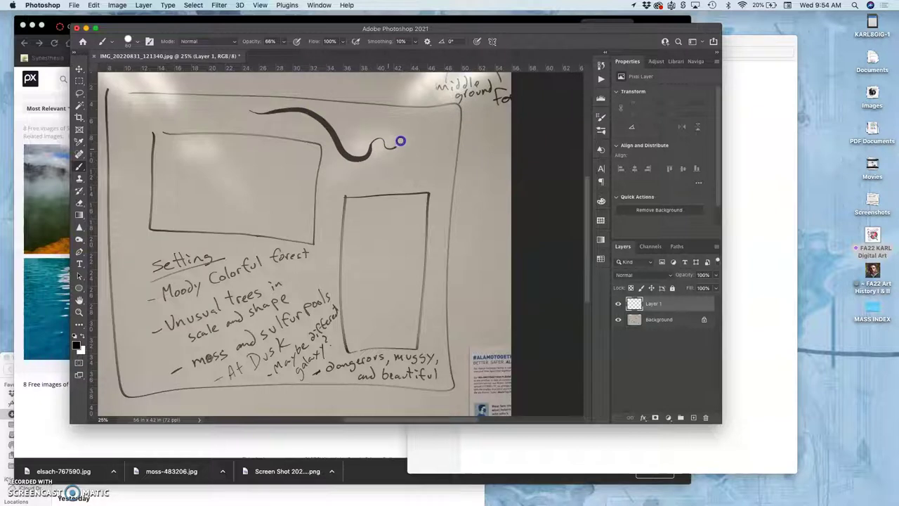
# Step: Paint two trial strokes across the sketch, then undo them along with Layer 1
pyautogui.moveTo(404, 150)
pyautogui.mouseDown()
pyautogui.moveTo(357, 164)
pyautogui.moveTo(328, 120)
pyautogui.mouseUp()
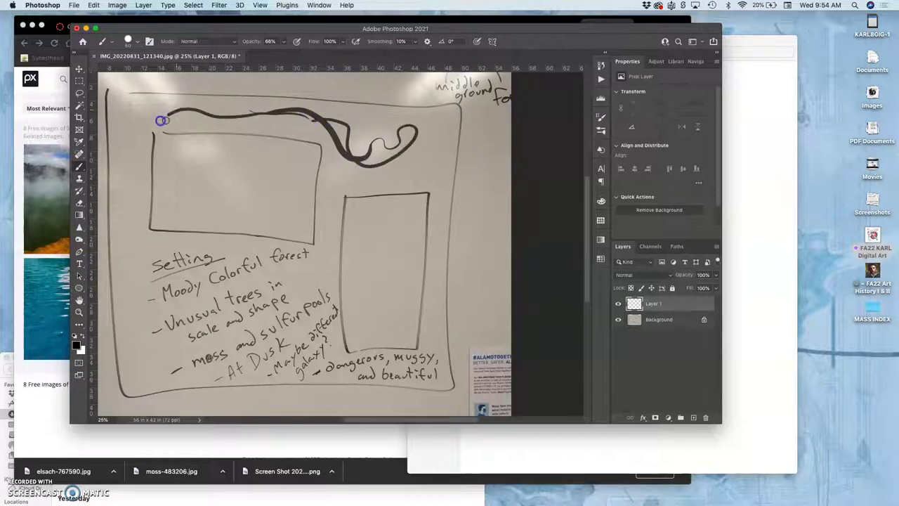
pyautogui.moveTo(160, 121)
pyautogui.mouseDown()
pyautogui.moveTo(131, 124)
pyautogui.moveTo(146, 236)
pyautogui.mouseUp()
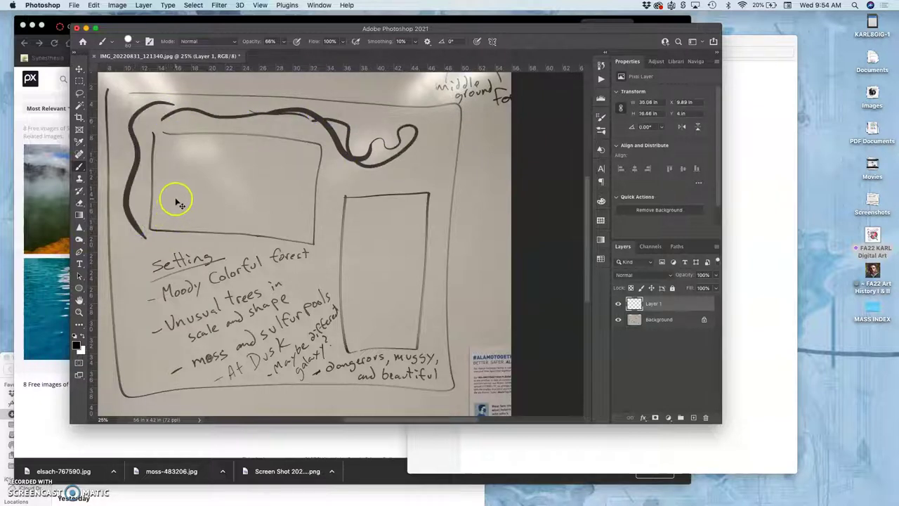
pyautogui.press('super+z')
pyautogui.press('super+z')
pyautogui.press('super+z')
pyautogui.press('super+z')
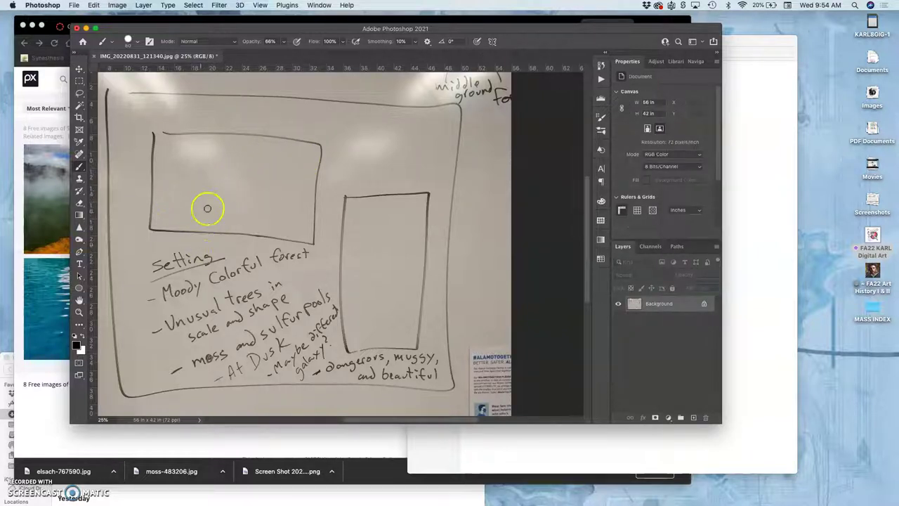
# Step: Place Photoshop at the left, open the references folder and show all 11 Green-tagged images
pyautogui.moveTo(612, 37); pyautogui.dragTo(543, 30)
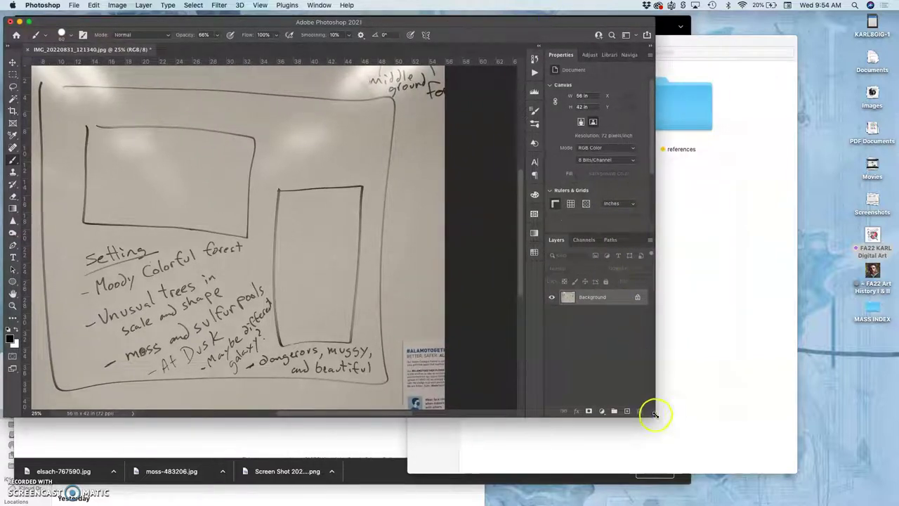
pyautogui.moveTo(652, 414); pyautogui.dragTo(593, 482)
pyautogui.click(658, 358)
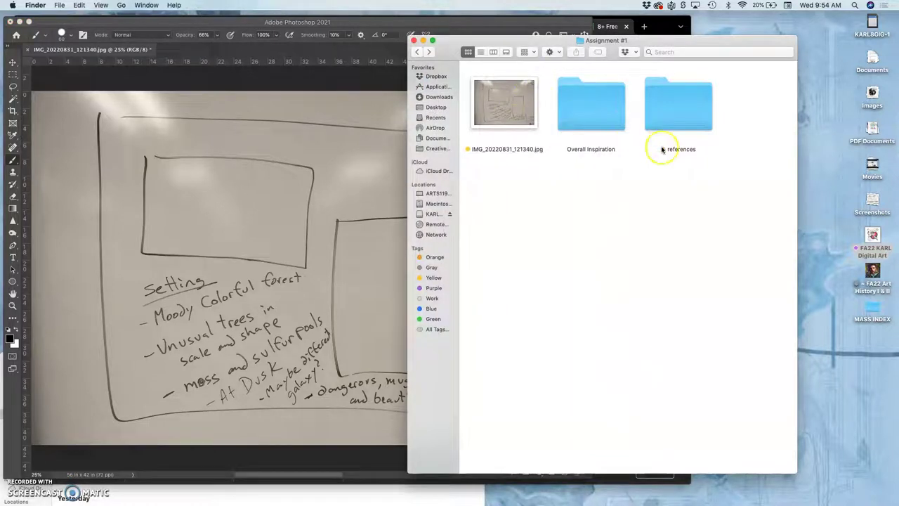
pyautogui.doubleClick(673, 150)
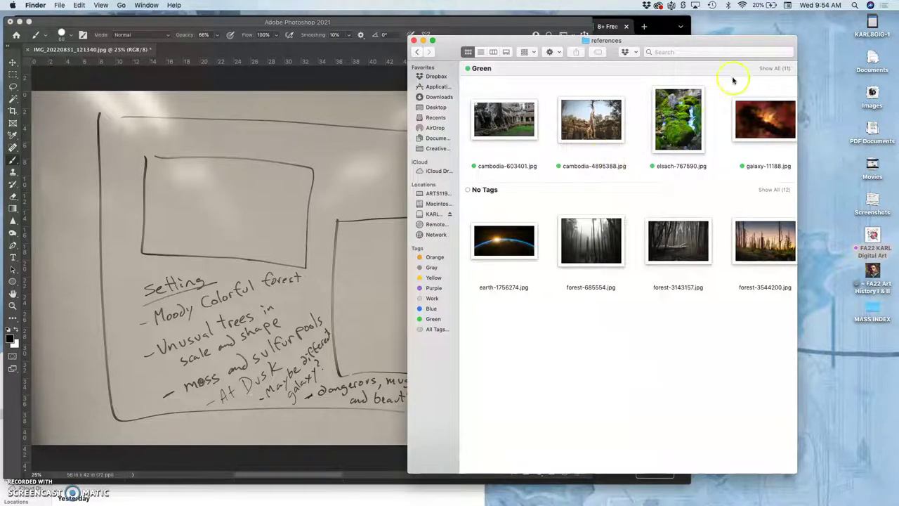
pyautogui.click(534, 53)
pyautogui.click(633, 82)
pyautogui.click(773, 68)
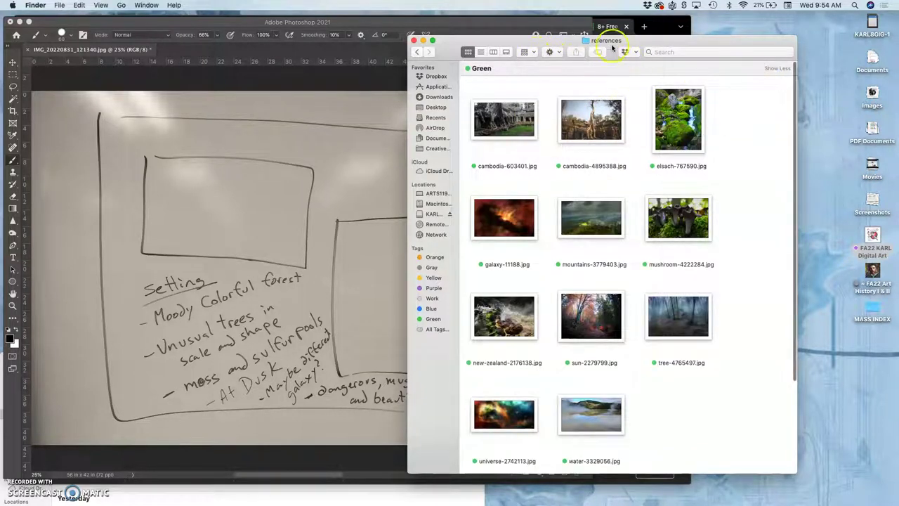
# Step: Enlarge the icon size in View Options and widen Finder to three thumbnail columns
pyautogui.moveTo(618, 40); pyautogui.dragTo(712, 15)
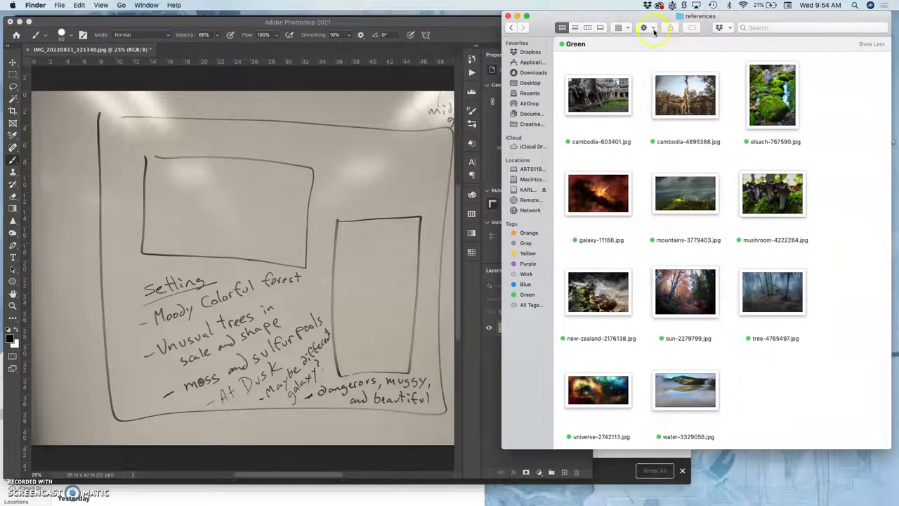
pyautogui.click(651, 29)
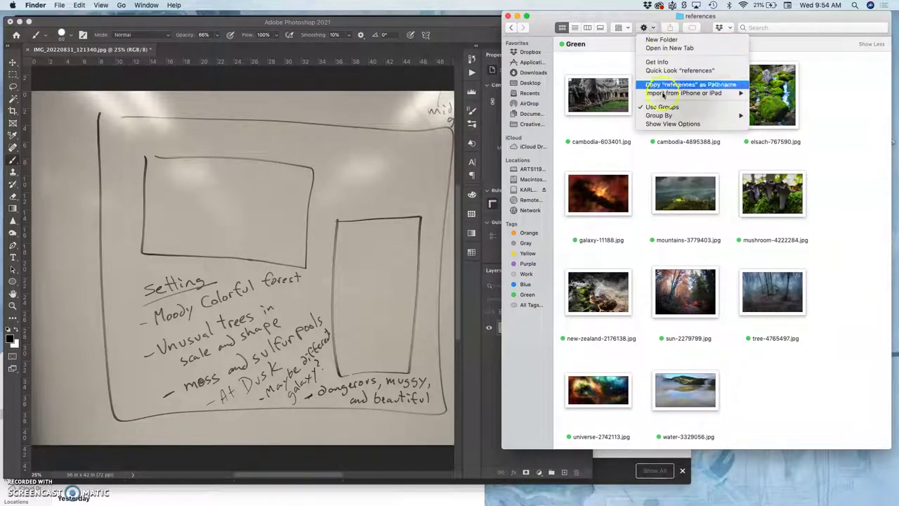
pyautogui.click(663, 125)
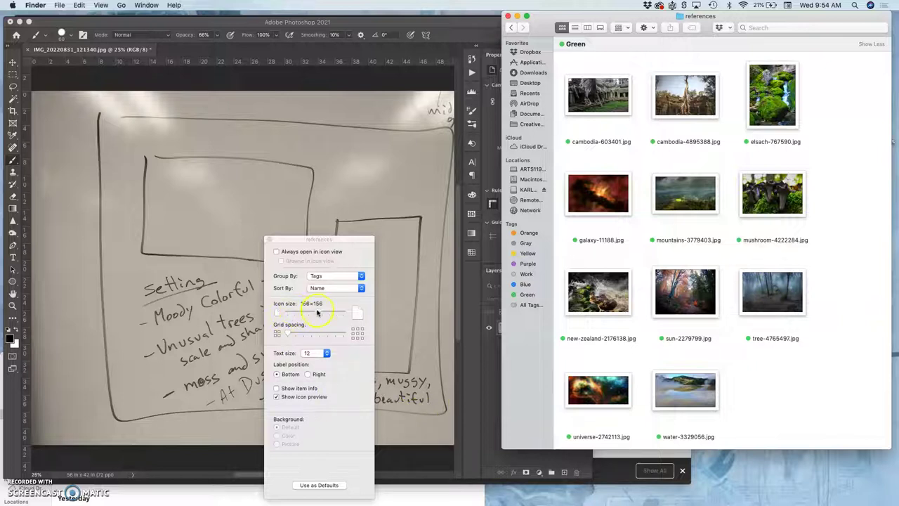
pyautogui.moveTo(316, 314); pyautogui.dragTo(327, 331)
pyautogui.click(281, 333)
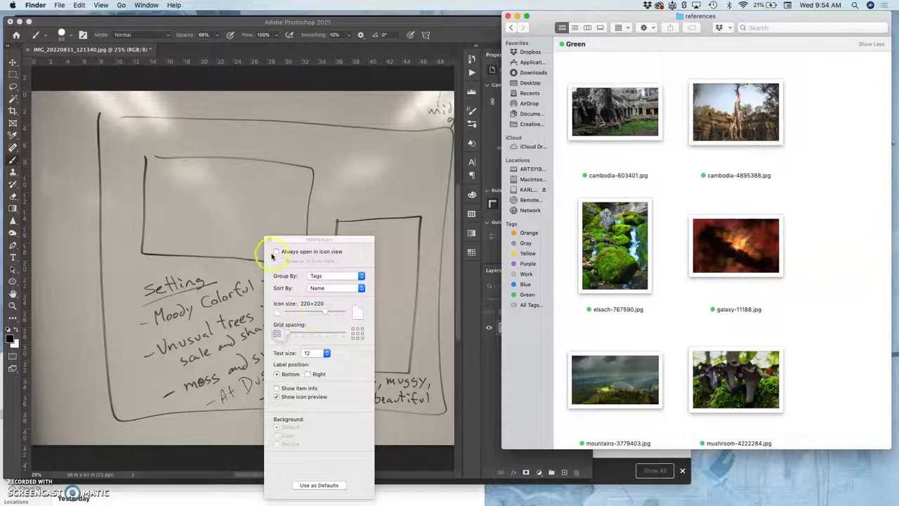
pyautogui.click(269, 241)
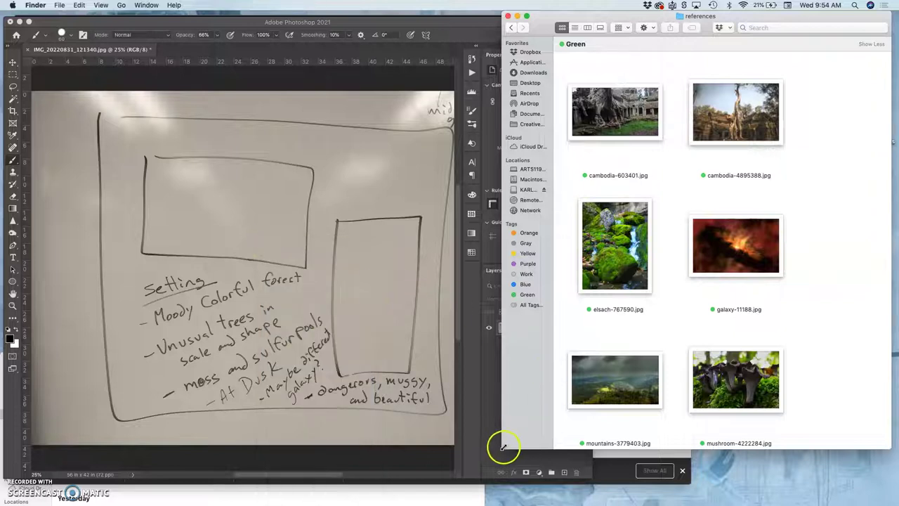
pyautogui.moveTo(504, 446); pyautogui.dragTo(460, 453)
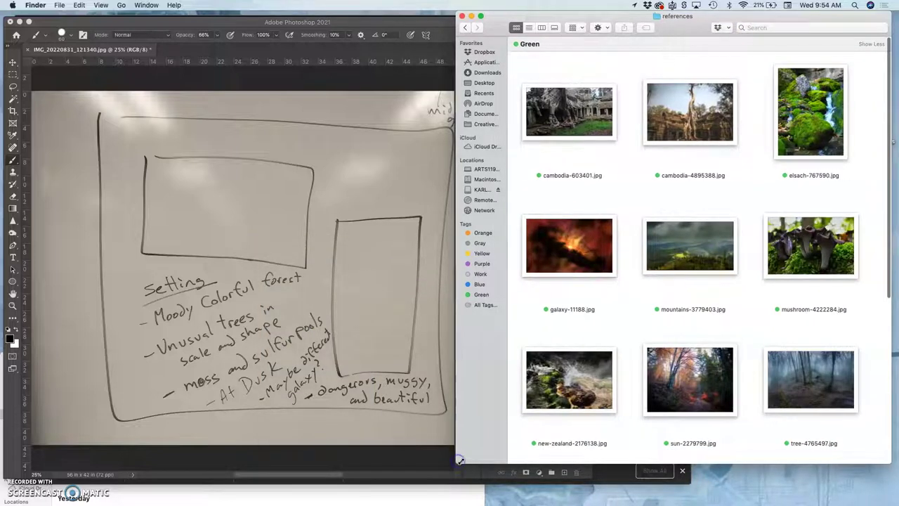
# Step: Resize the Photoshop window beside Finder, pan the sketch and zoom to 50%
pyautogui.moveTo(413, 21); pyautogui.dragTo(380, 23)
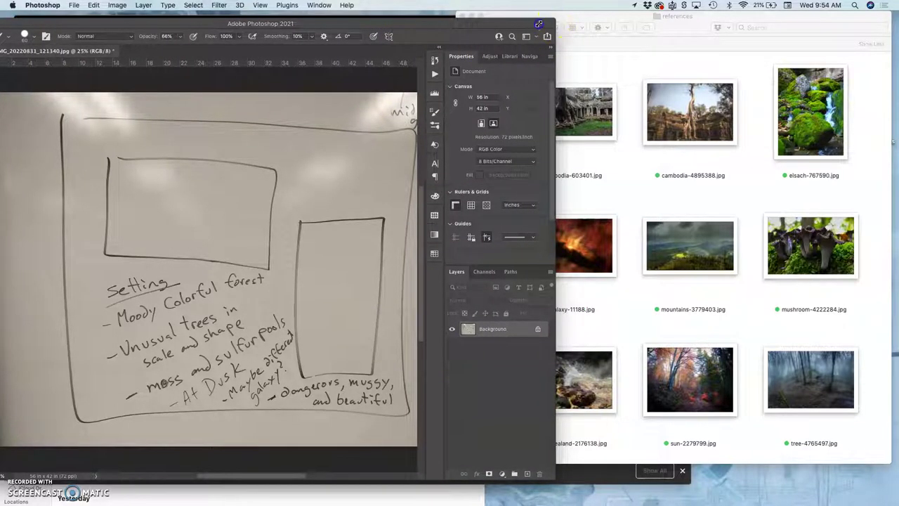
pyautogui.moveTo(537, 24); pyautogui.dragTo(415, 26)
pyautogui.moveTo(344, 24); pyautogui.dragTo(390, 11)
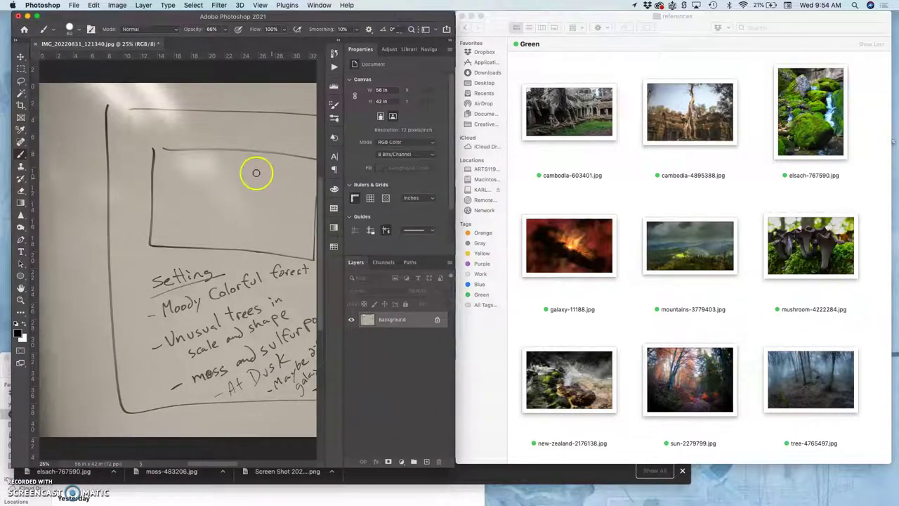
pyautogui.moveTo(263, 193)
pyautogui.mouseDown()
pyautogui.moveTo(64, 173)
pyautogui.moveTo(61, 151)
pyautogui.mouseUp()
pyautogui.moveTo(195, 196); pyautogui.dragTo(263, 241)
pyautogui.press('super+equal')
pyautogui.click(222, 401)
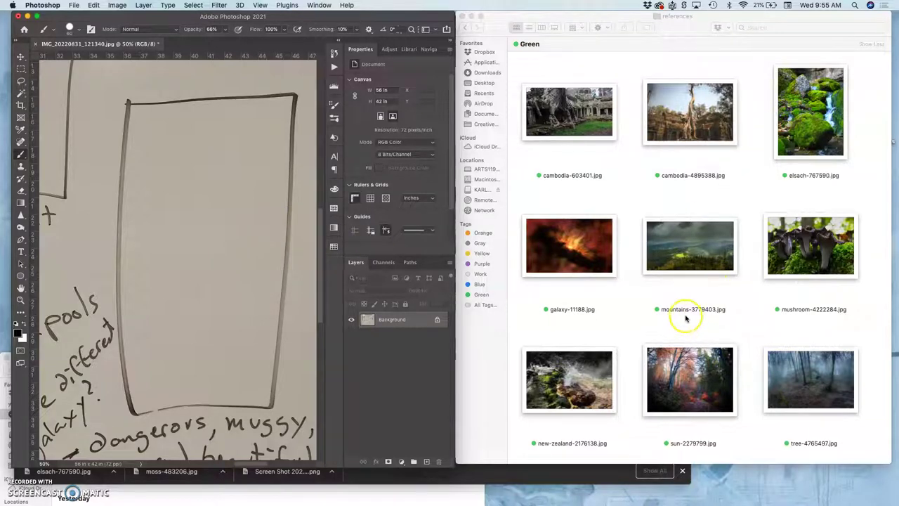
pyautogui.scroll(3, 271, 357)
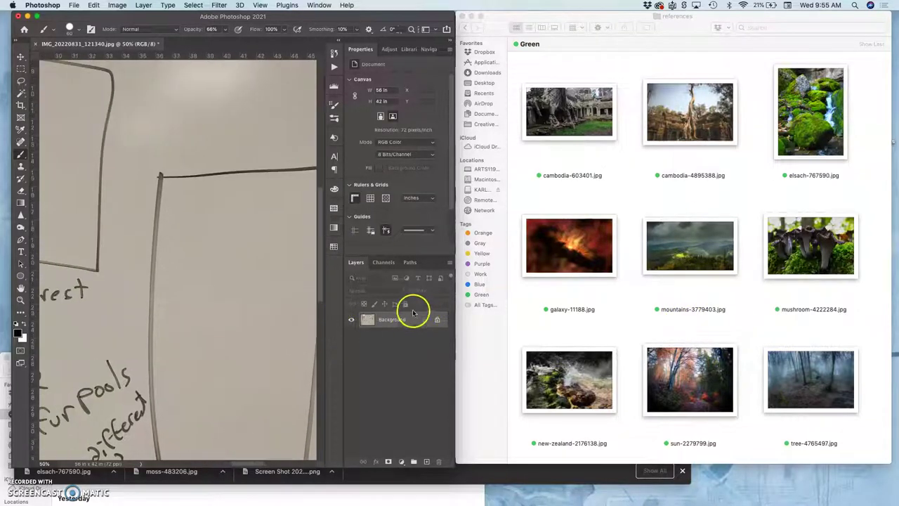
pyautogui.scroll(5, 309, 281)
pyautogui.hscroll(-2, 309, 281)
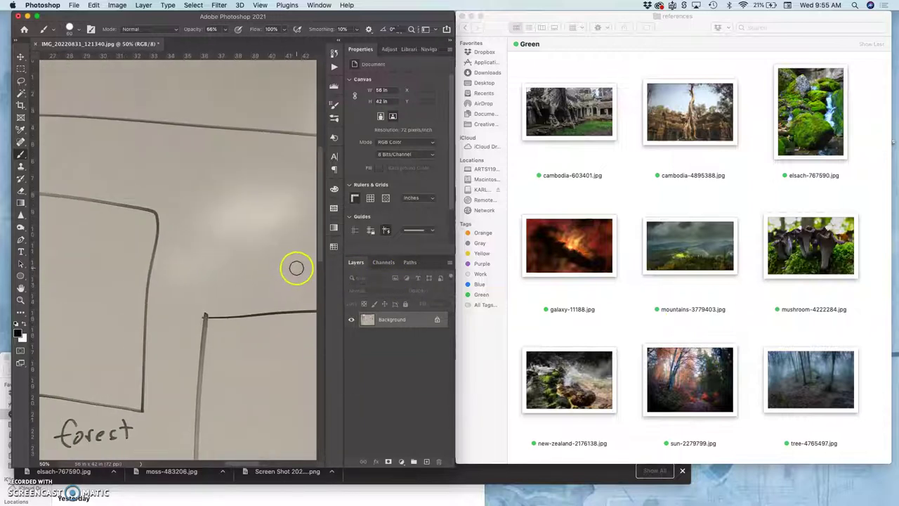
pyautogui.scroll(-8, 296, 267)
pyautogui.hscroll(3, 296, 267)
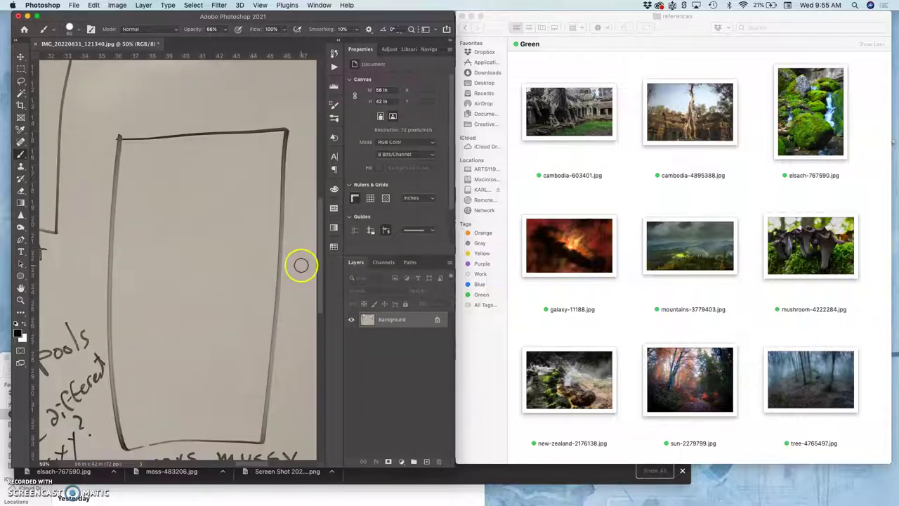
pyautogui.click(694, 300)
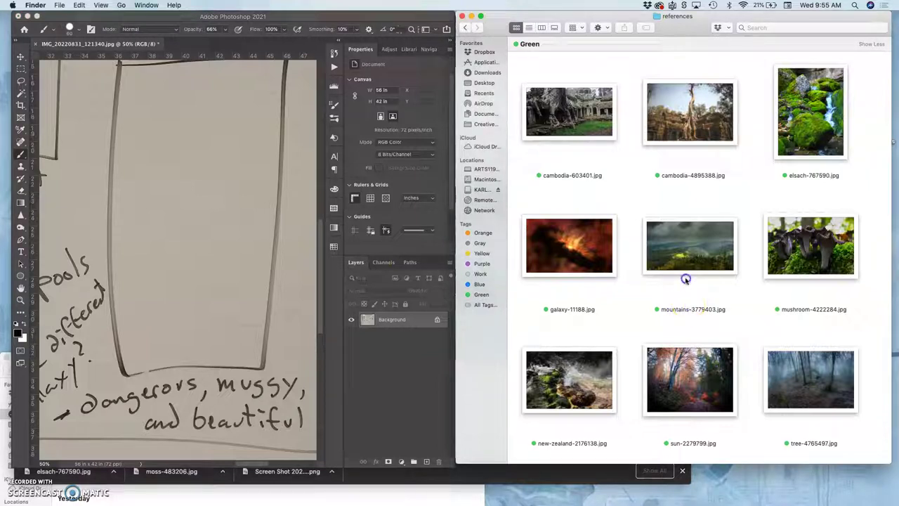
pyautogui.press('space')
pyautogui.click(699, 255)
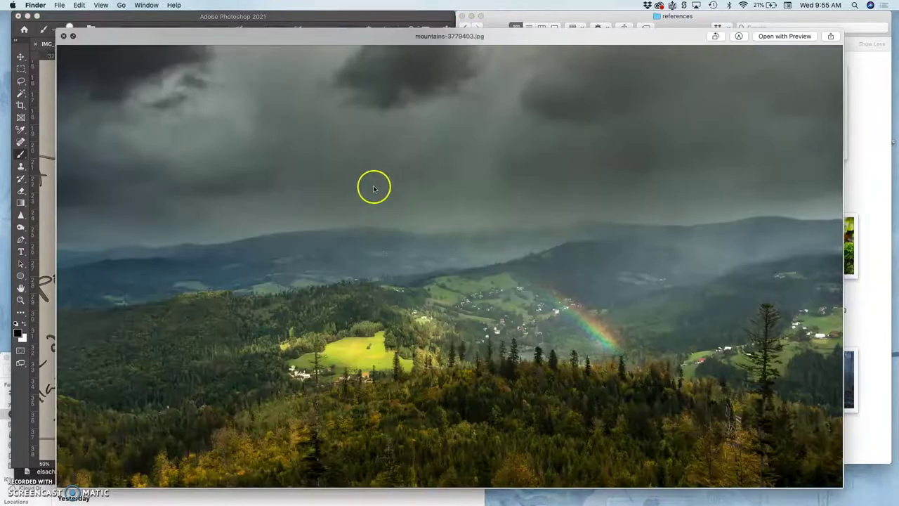
pyautogui.click(64, 35)
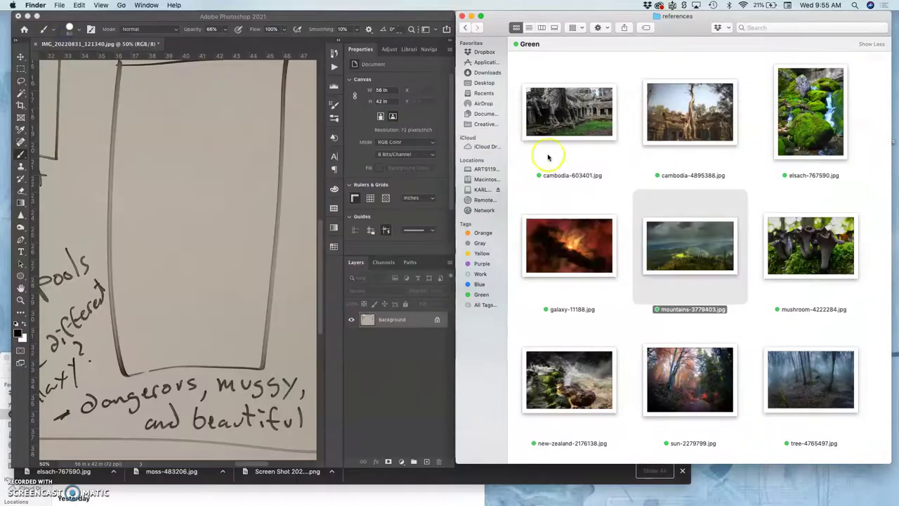
pyautogui.click(581, 179)
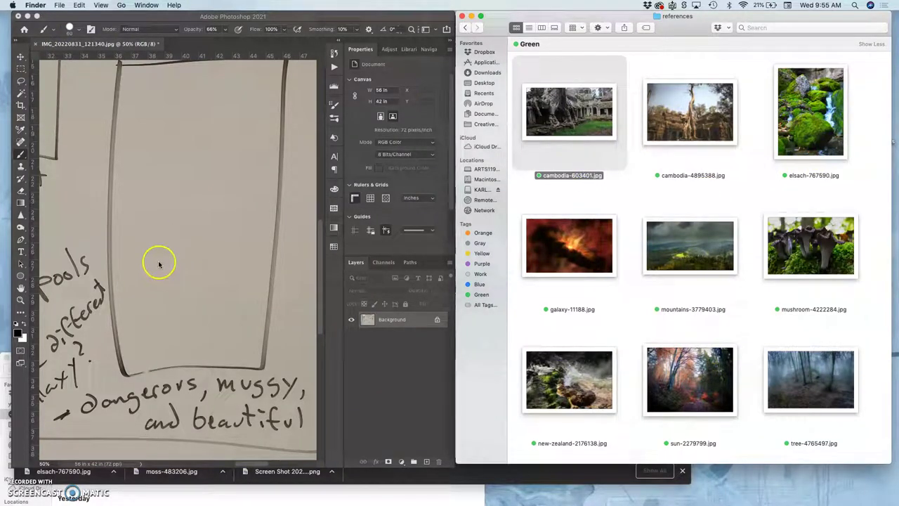
# Step: Draw a rock outline labelled Rock 1 inside the sketch's tall frame
pyautogui.click(139, 298)
pyautogui.moveTo(118, 259)
pyautogui.mouseDown()
pyautogui.moveTo(174, 240)
pyautogui.moveTo(212, 279)
pyautogui.mouseUp()
pyautogui.moveTo(196, 324)
pyautogui.mouseDown()
pyautogui.moveTo(249, 326)
pyautogui.moveTo(277, 339)
pyautogui.mouseUp()
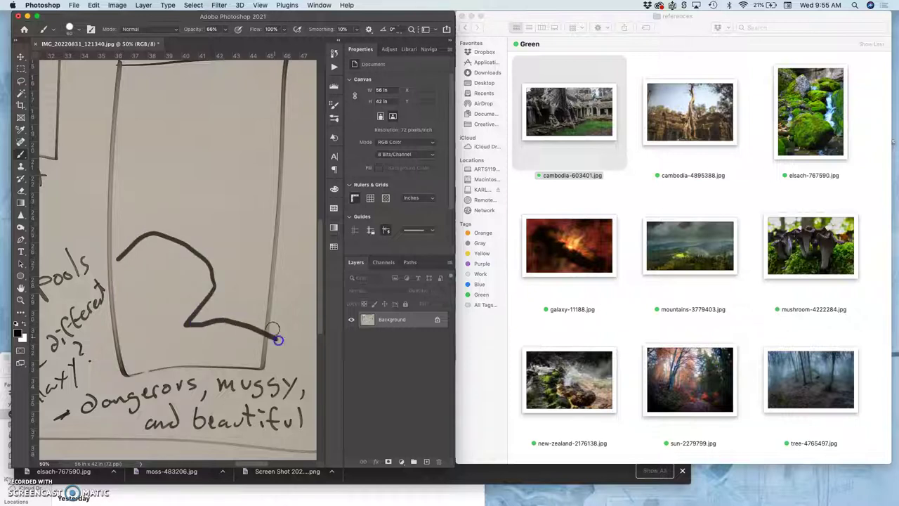
pyautogui.click(130, 302)
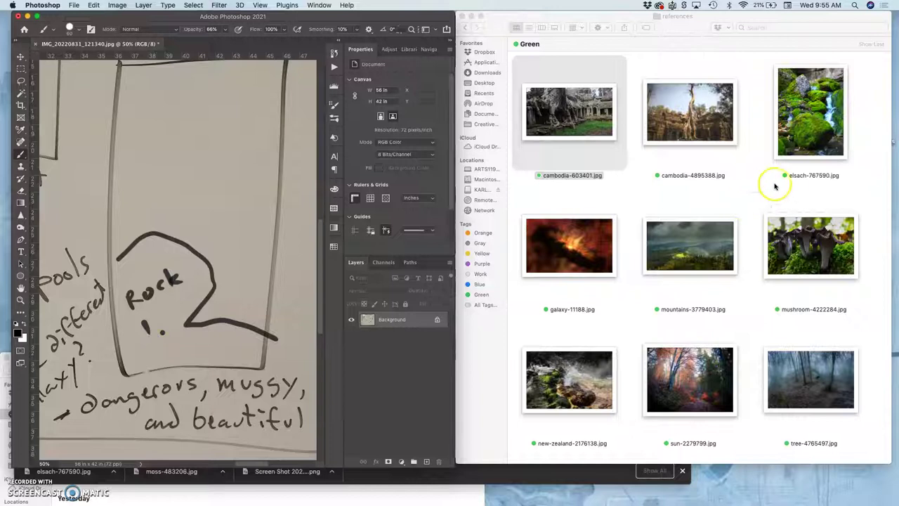
# Step: Preview the mossy waterfall elsach-767590.jpg and rename it '1 Rock.jpg'
pyautogui.click(800, 175)
pyautogui.doubleClick(798, 177)
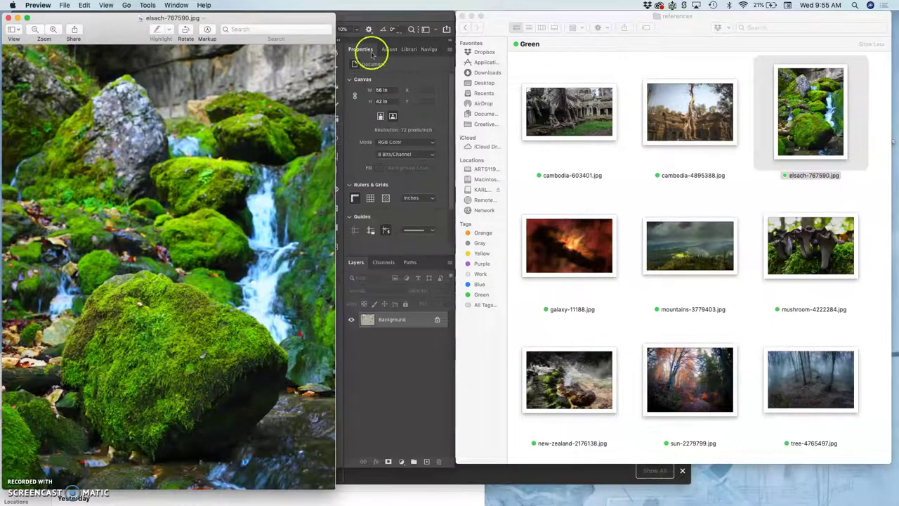
pyautogui.click(8, 17)
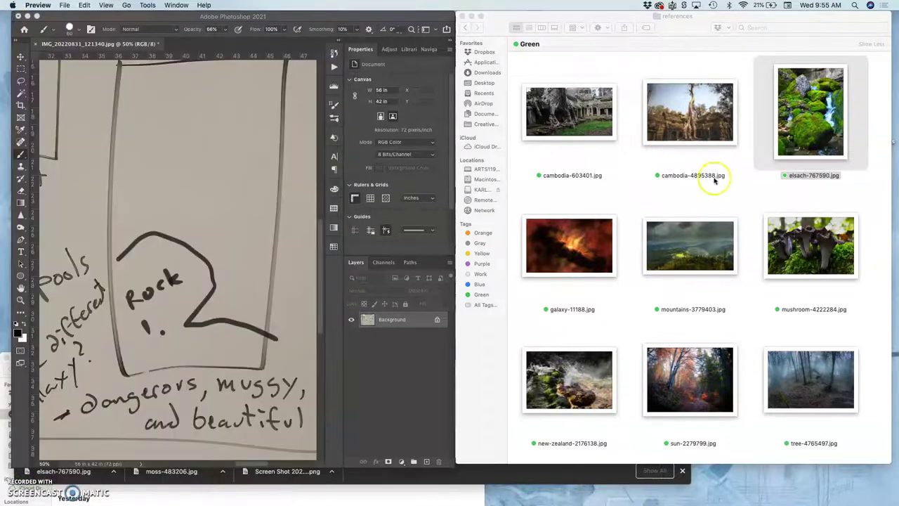
pyautogui.click(810, 177)
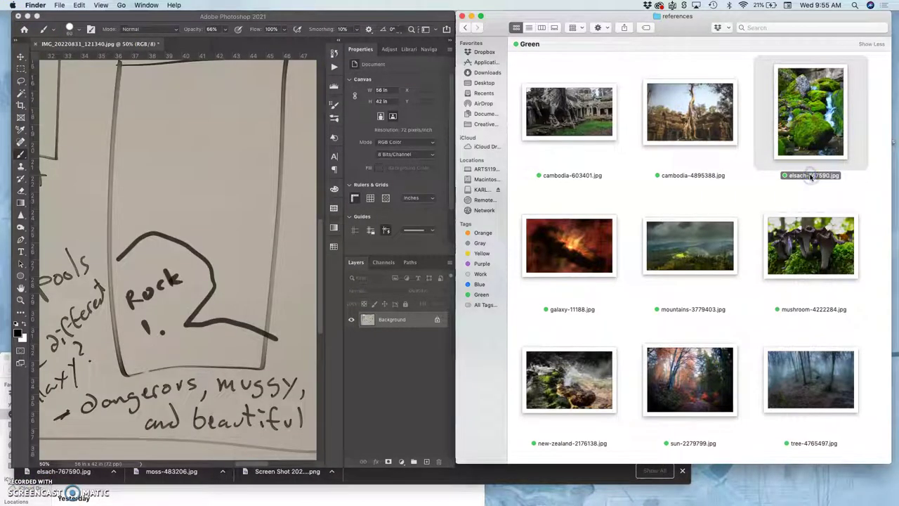
pyautogui.click(811, 176)
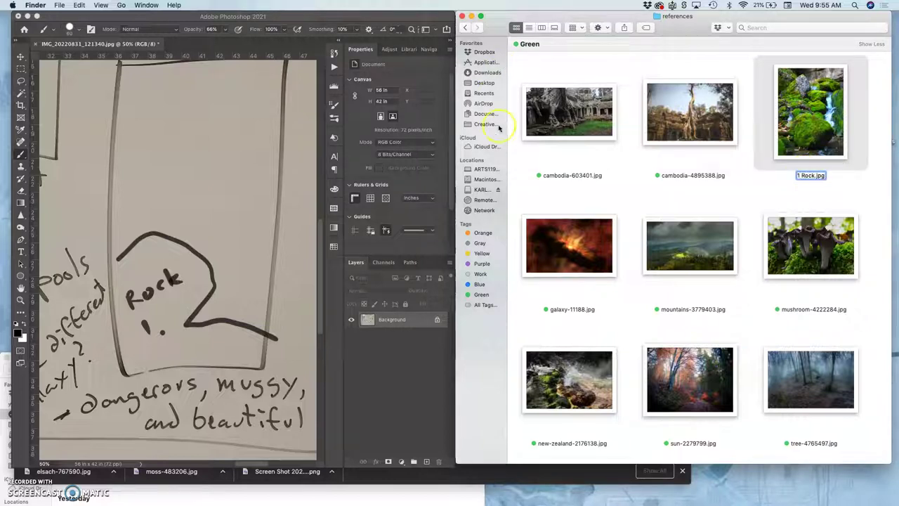
pyautogui.click(750, 194)
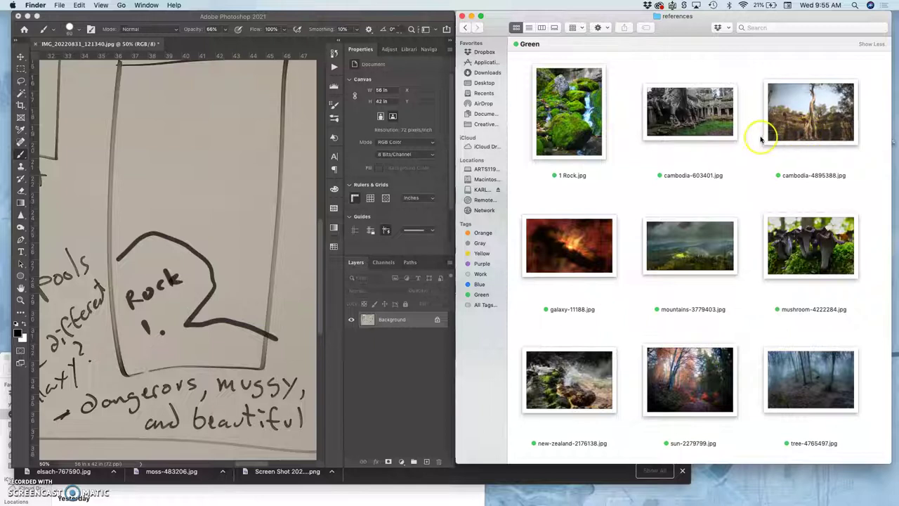
# Step: View cambodia-603401.jpg in Preview, flip it horizontally, close it, and return to the sketch
pyautogui.doubleClick(694, 120)
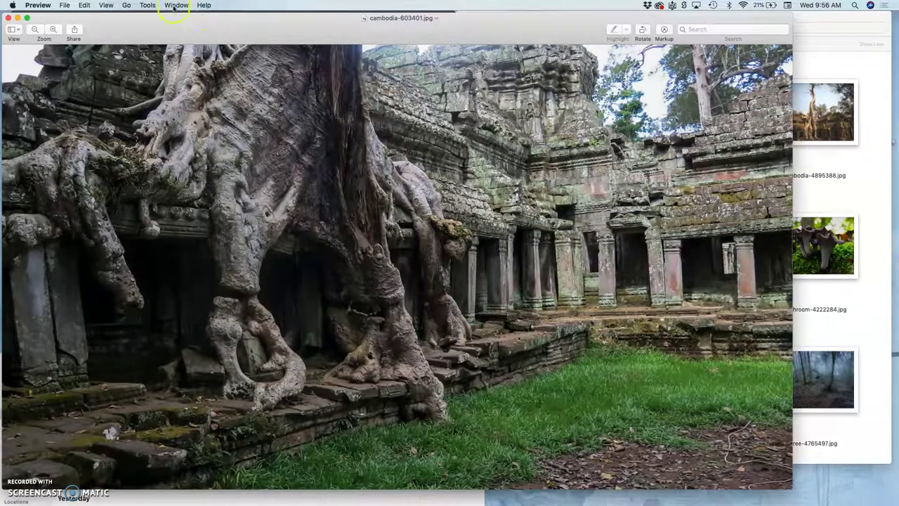
pyautogui.click(148, 5)
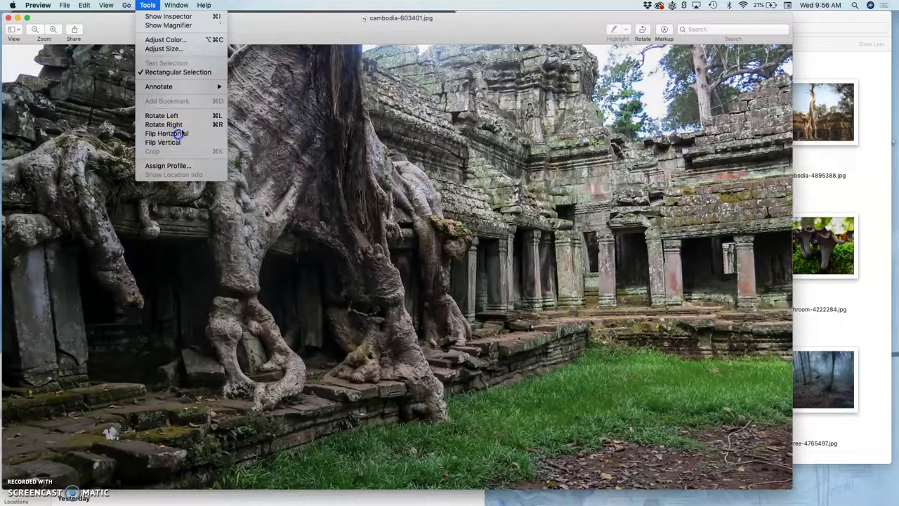
pyautogui.click(166, 133)
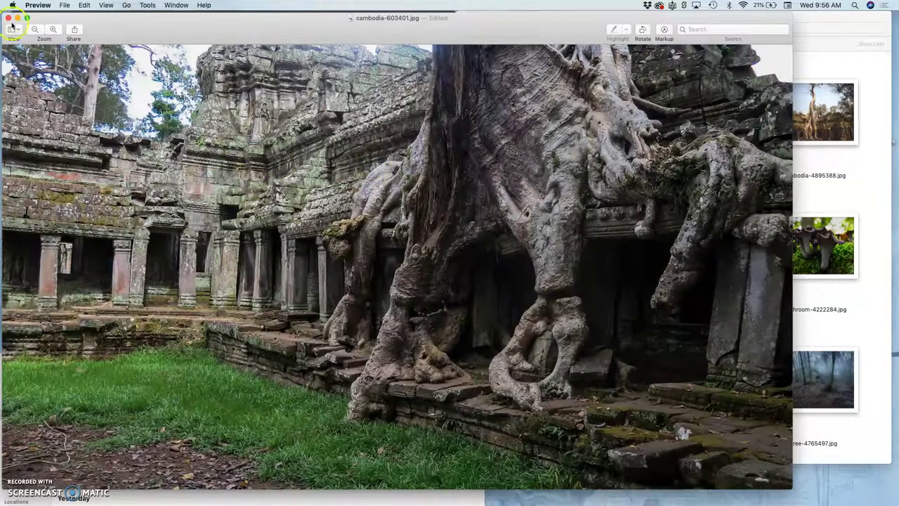
pyautogui.click(7, 19)
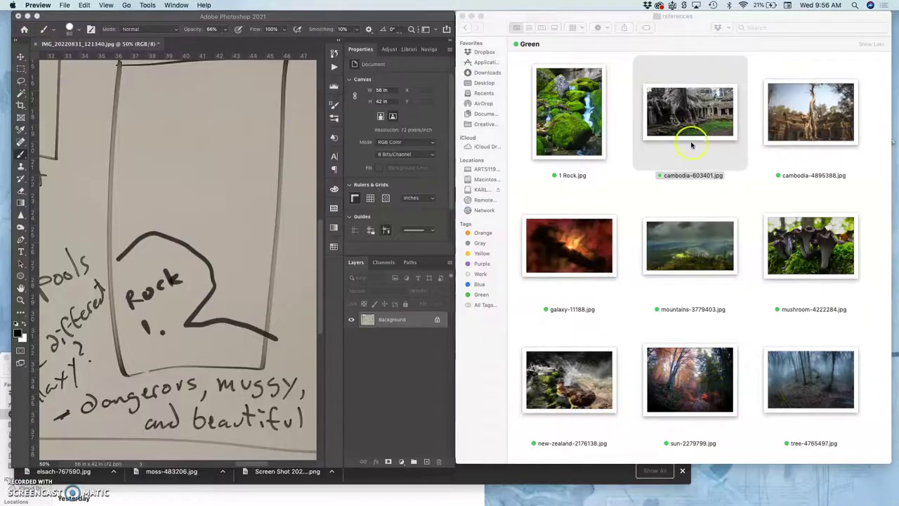
pyautogui.click(729, 197)
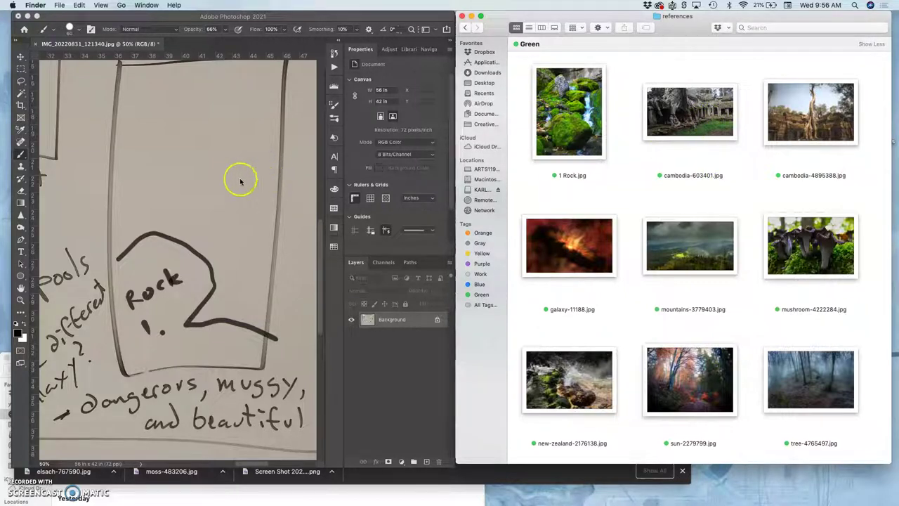
pyautogui.click(239, 180)
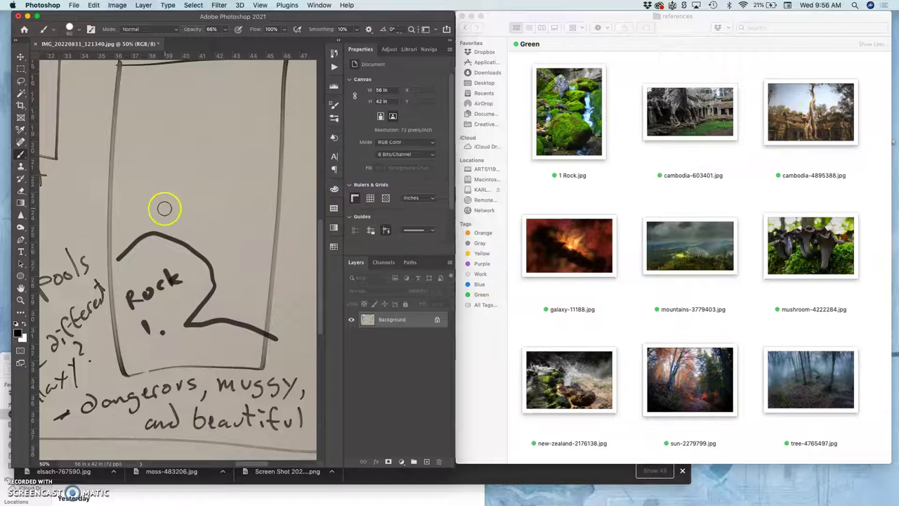
# Step: Extend the Rock outline upward into a tall new shape and label it 2
pyautogui.moveTo(164, 210); pyautogui.dragTo(150, 203)
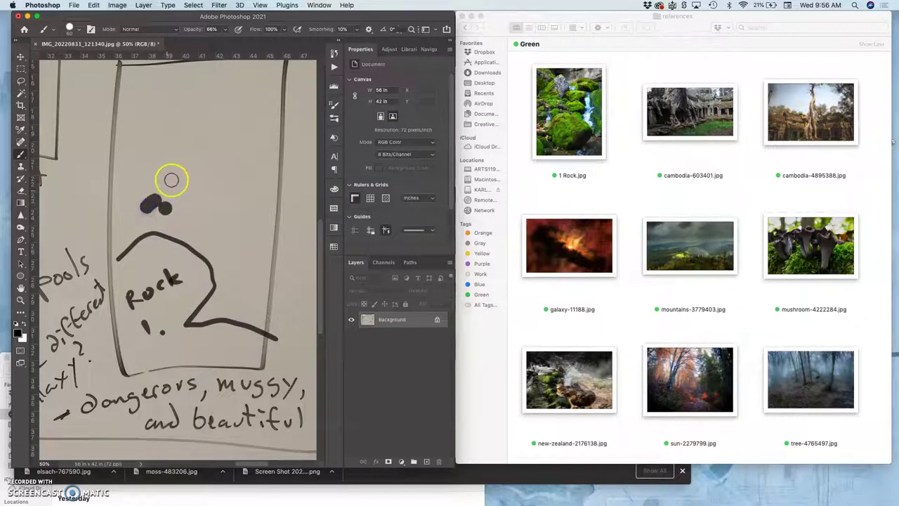
pyautogui.press('super+z')
pyautogui.press('super+z')
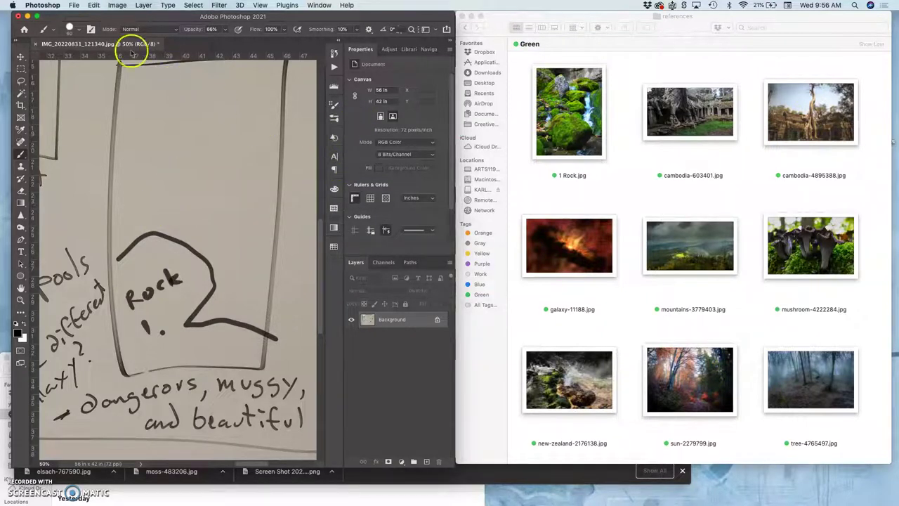
pyautogui.click(54, 32)
pyautogui.click(54, 33)
pyautogui.click(76, 29)
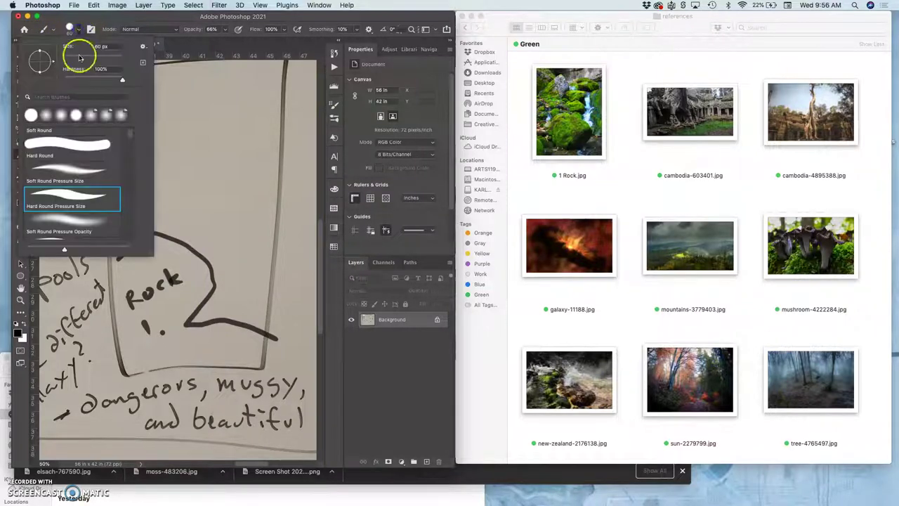
pyautogui.moveTo(245, 157); pyautogui.dragTo(253, 169)
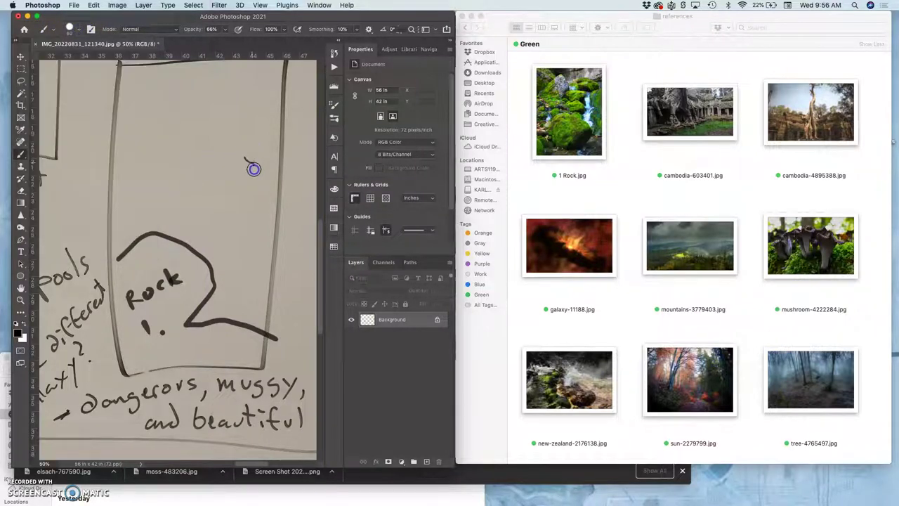
pyautogui.press('super+z')
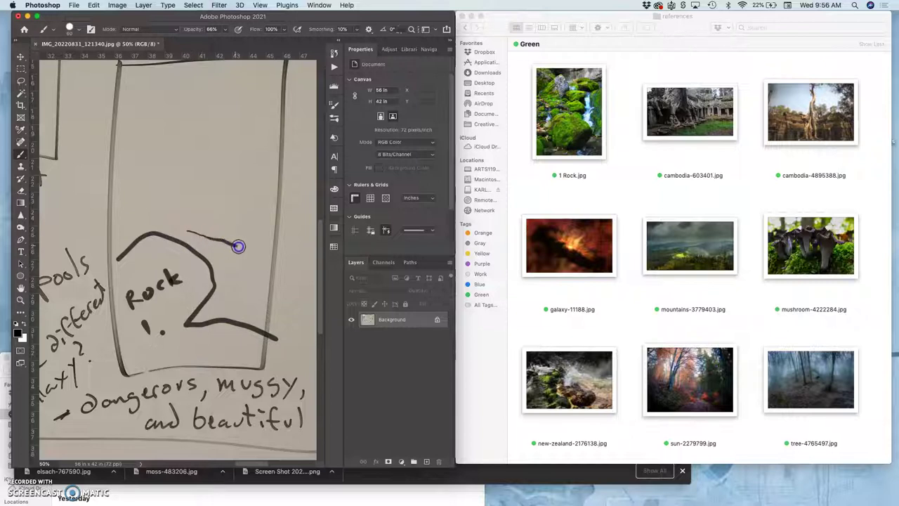
pyautogui.moveTo(244, 237)
pyautogui.mouseDown()
pyautogui.moveTo(236, 205)
pyautogui.moveTo(243, 160)
pyautogui.mouseUp()
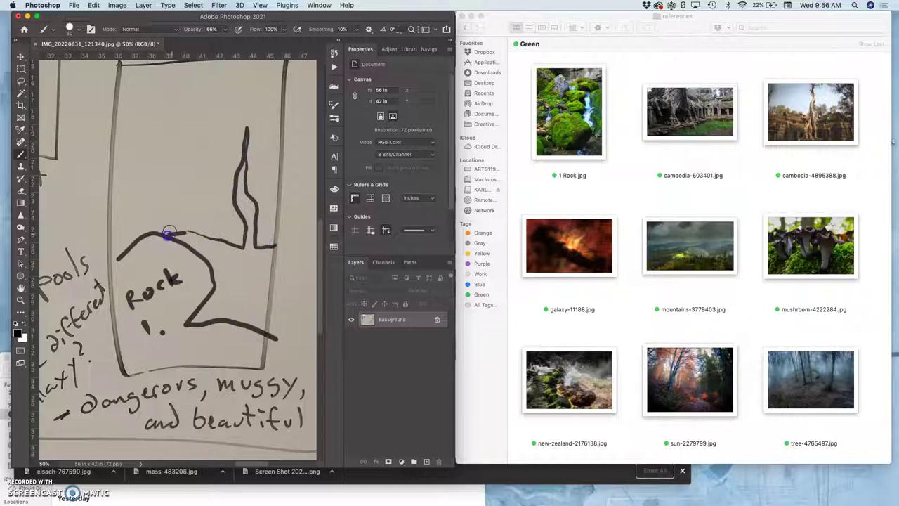
pyautogui.moveTo(235, 279); pyautogui.dragTo(245, 293)
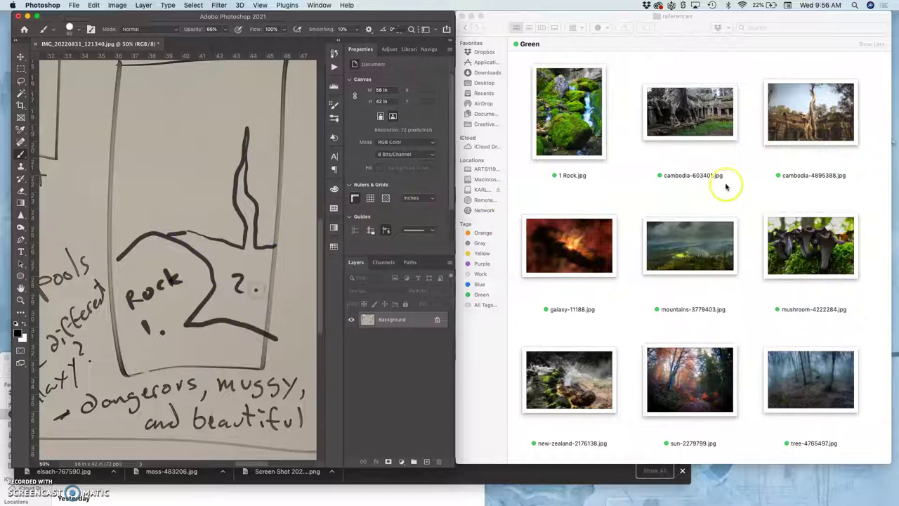
# Step: Preview cambodia-4895388.jpg and rename it '2 temple.jpg'
pyautogui.click(795, 177)
pyautogui.doubleClick(795, 177)
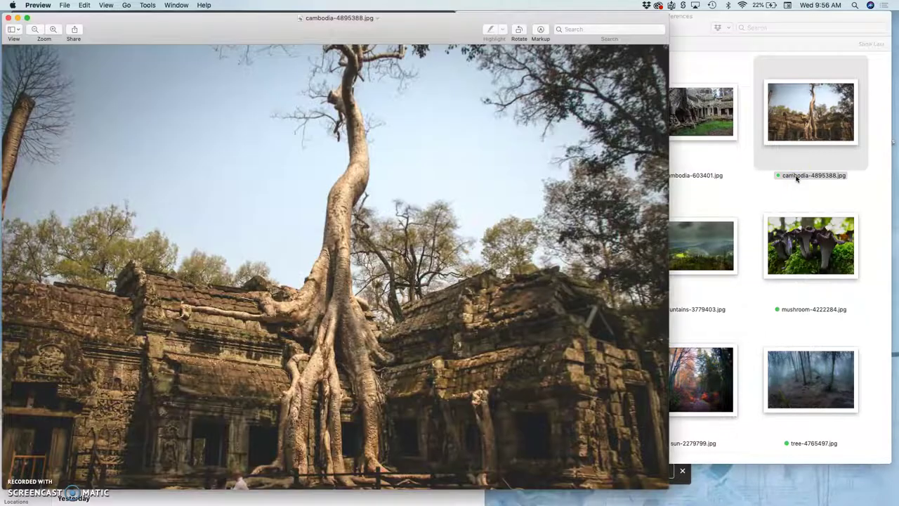
pyautogui.click(577, 101)
pyautogui.click(9, 18)
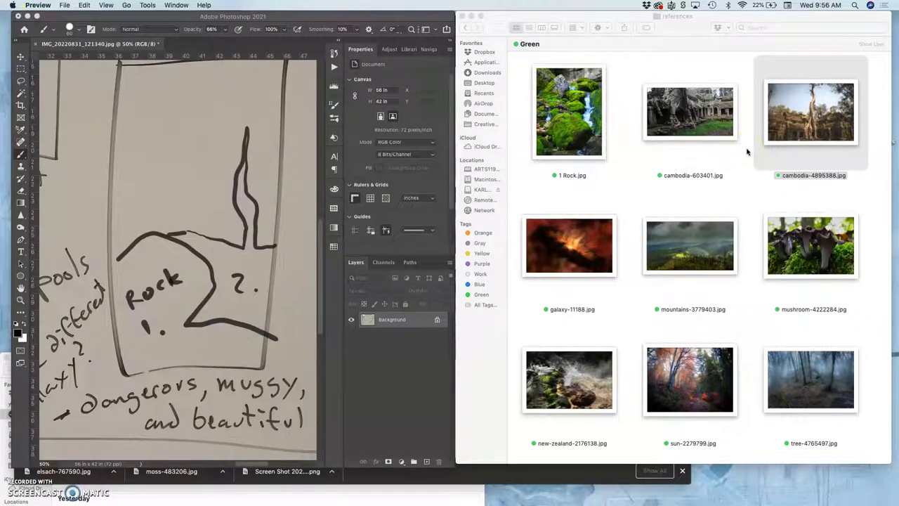
pyautogui.click(803, 177)
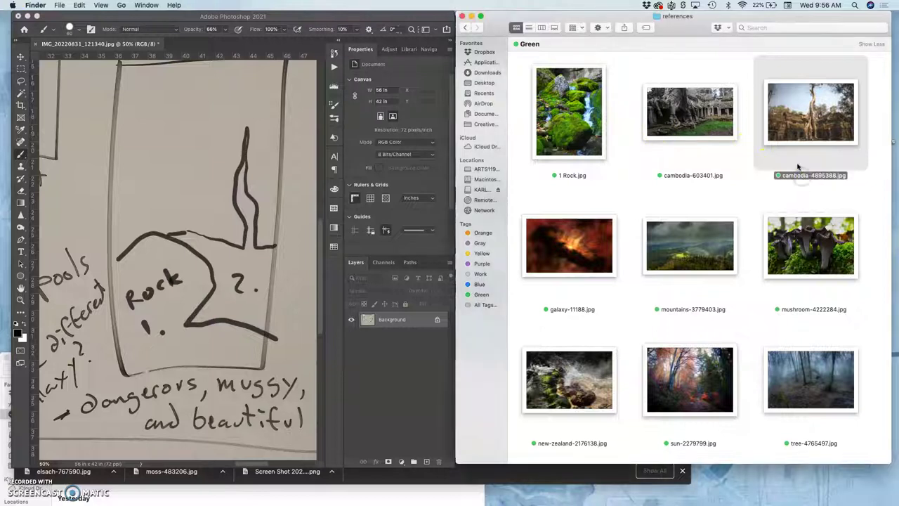
pyautogui.press('Return')
pyautogui.write('2 temple')
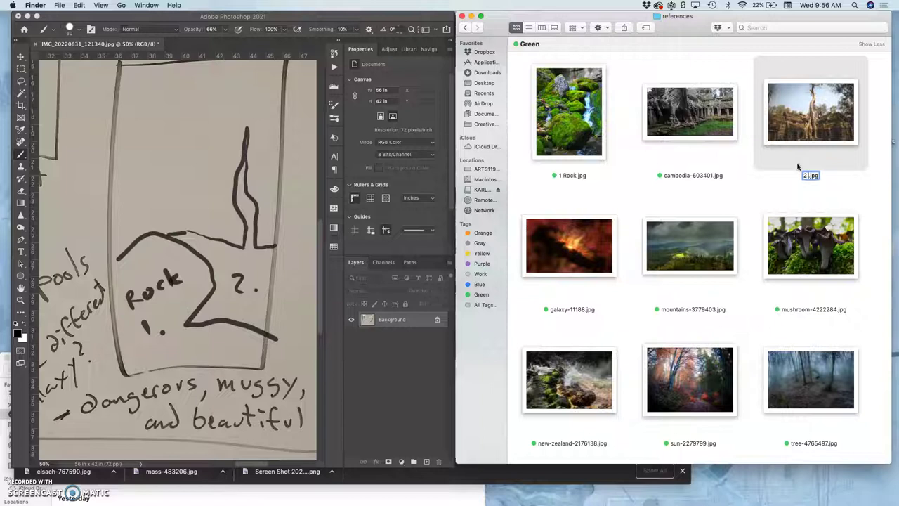
pyautogui.click(749, 196)
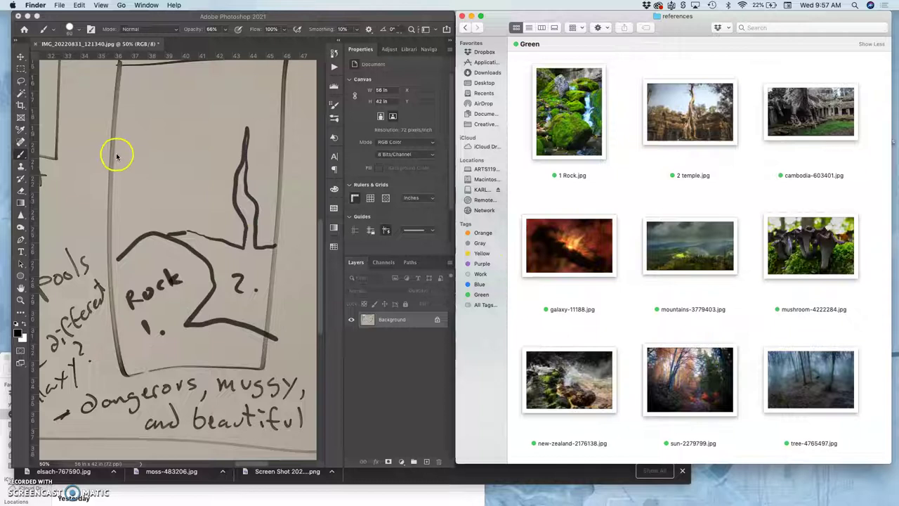
# Step: Undo the stray stroke, shrink the brush to 14 px, and draw thin-lined shape 3 at the top
pyautogui.click(117, 128)
pyautogui.moveTo(114, 125)
pyautogui.mouseDown()
pyautogui.moveTo(133, 108)
pyautogui.moveTo(168, 105)
pyautogui.mouseUp()
pyautogui.press('super+z')
pyautogui.press('super+z')
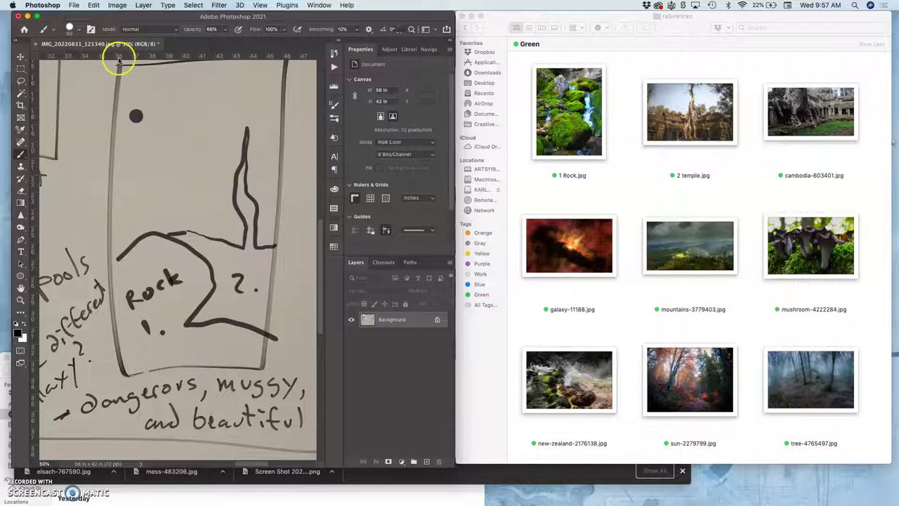
pyautogui.click(57, 29)
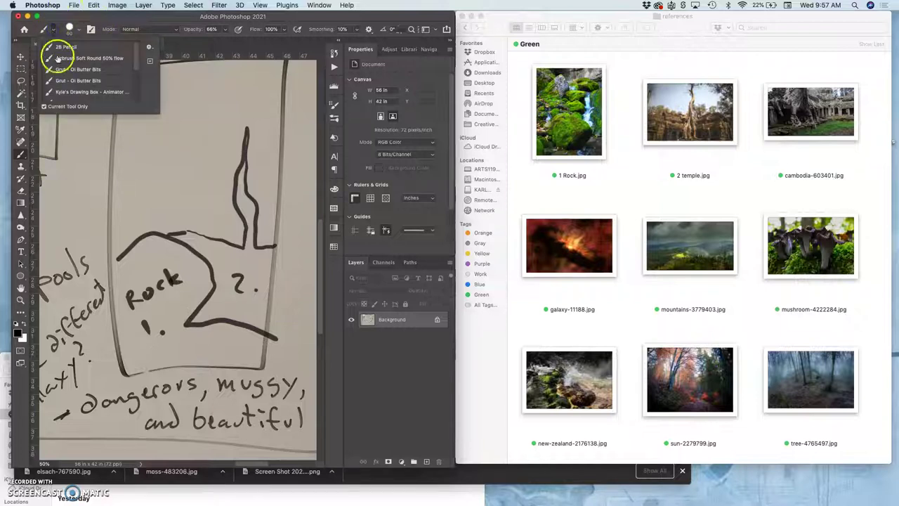
pyautogui.click(70, 29)
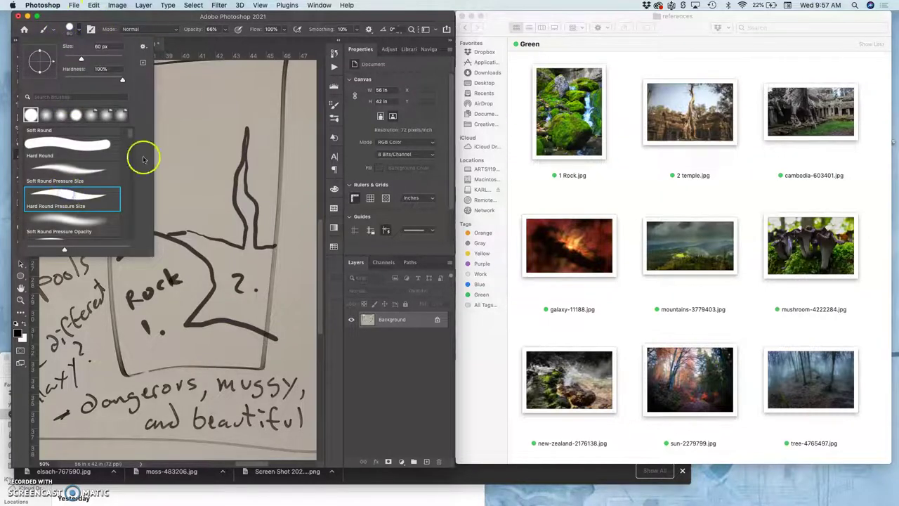
pyautogui.click(200, 106)
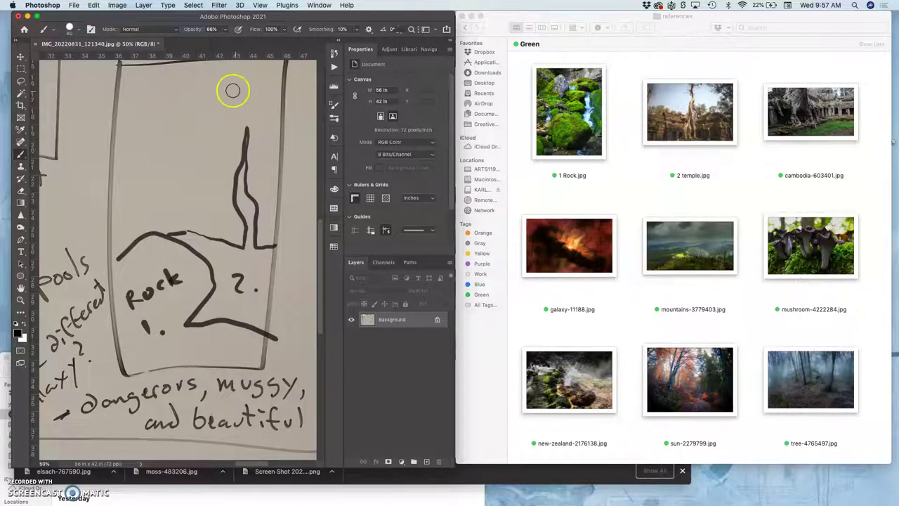
pyautogui.click(78, 29)
pyautogui.moveTo(65, 65); pyautogui.dragTo(68, 59)
pyautogui.click(196, 149)
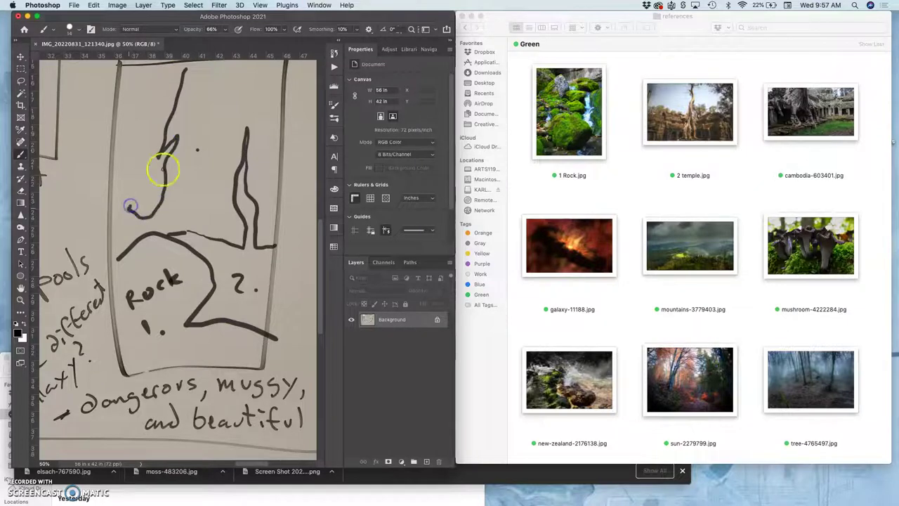
pyautogui.moveTo(197, 73); pyautogui.dragTo(197, 166)
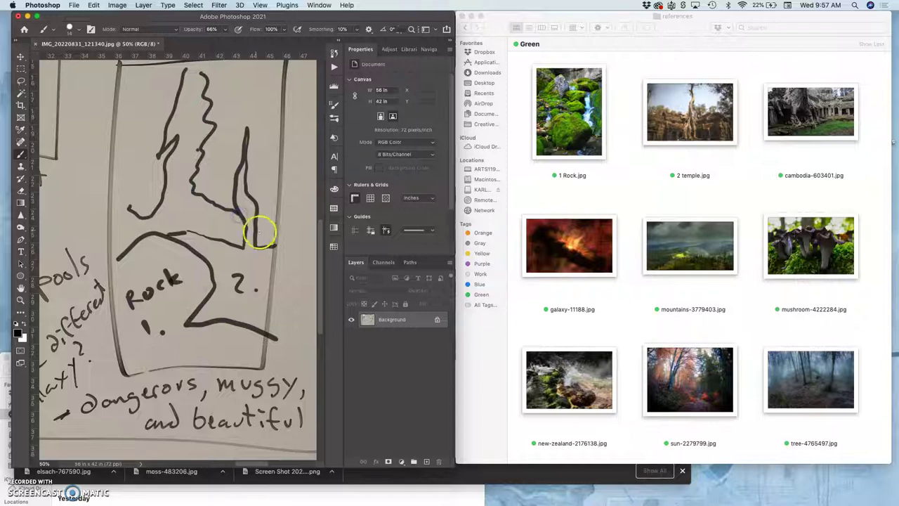
pyautogui.moveTo(258, 225); pyautogui.dragTo(269, 234)
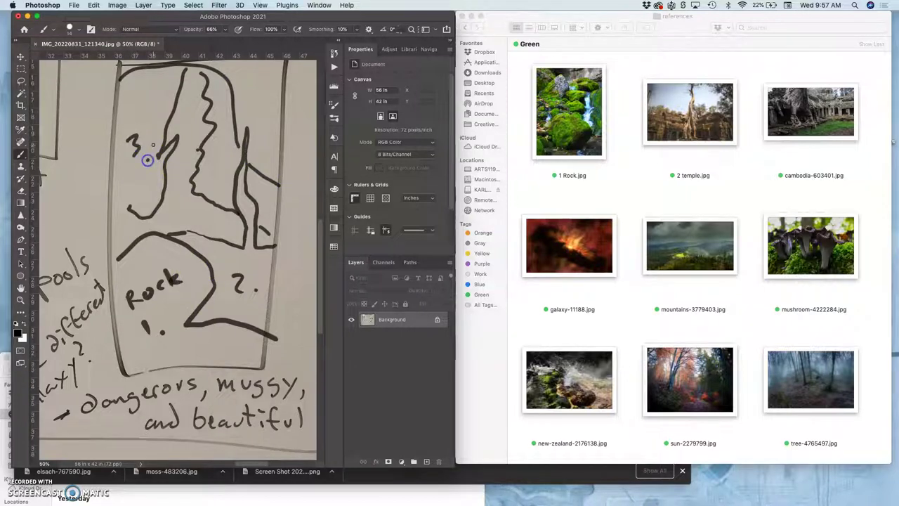
# Step: Rename sun-2279799.jpg to '3 color tree9.jpg'
pyautogui.click(689, 441)
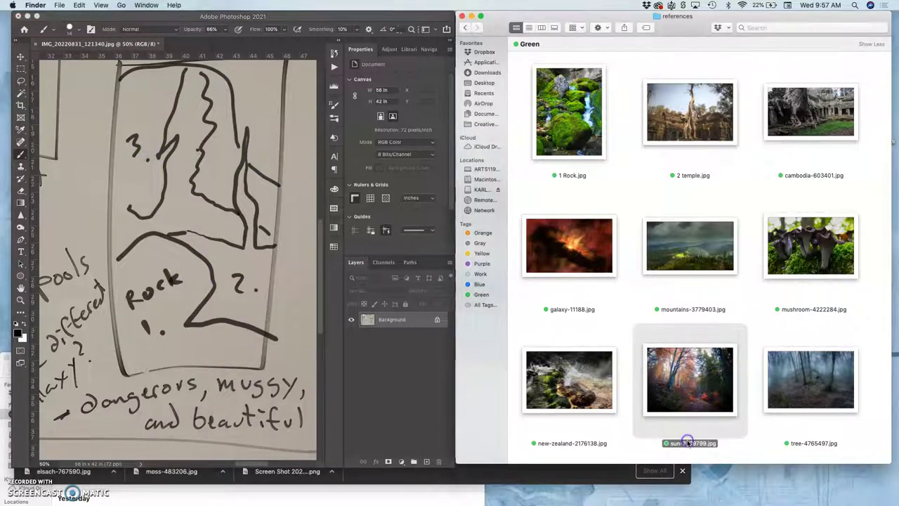
pyautogui.click(688, 442)
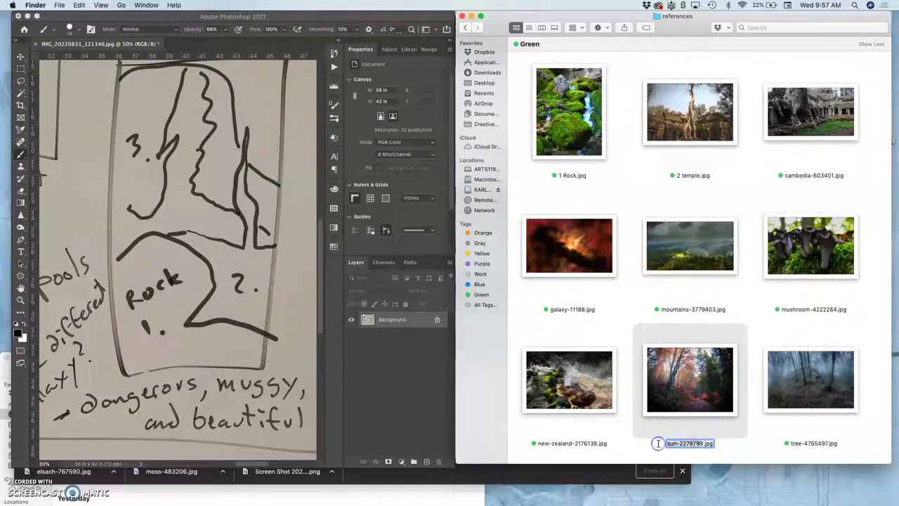
pyautogui.write('3 color tree9')
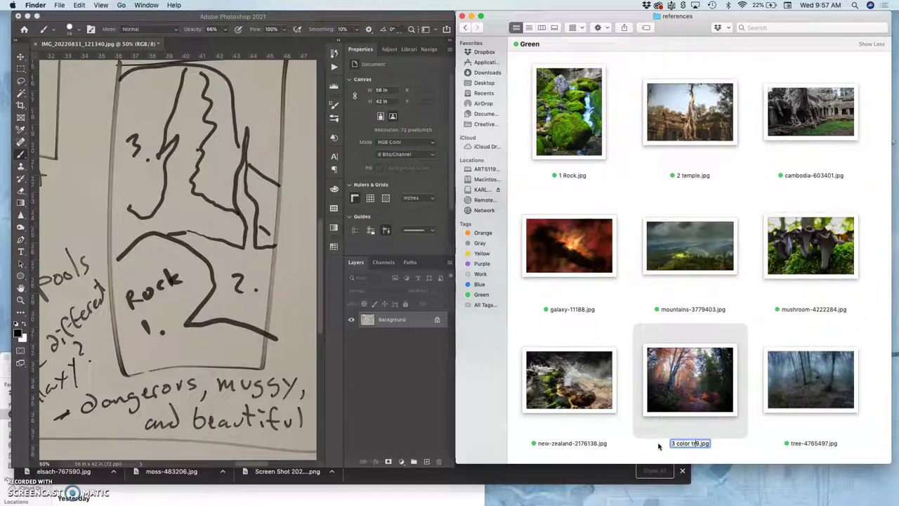
pyautogui.click(744, 448)
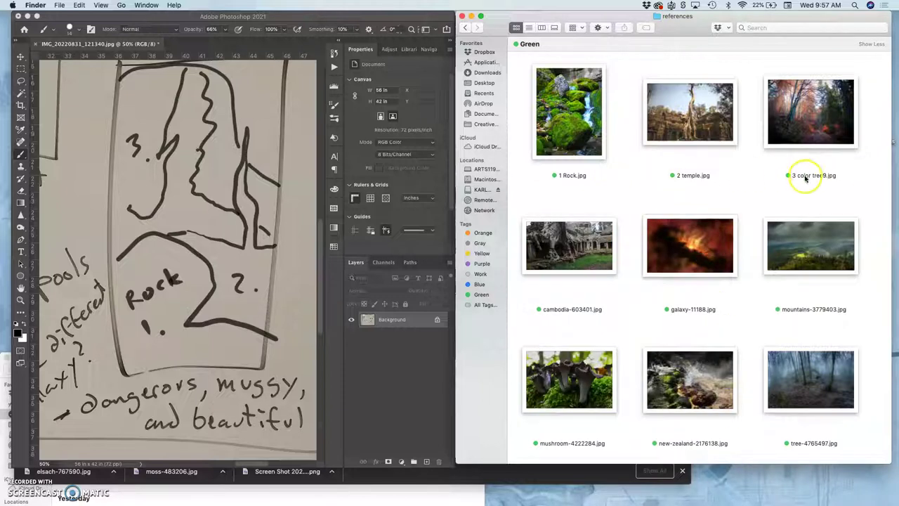